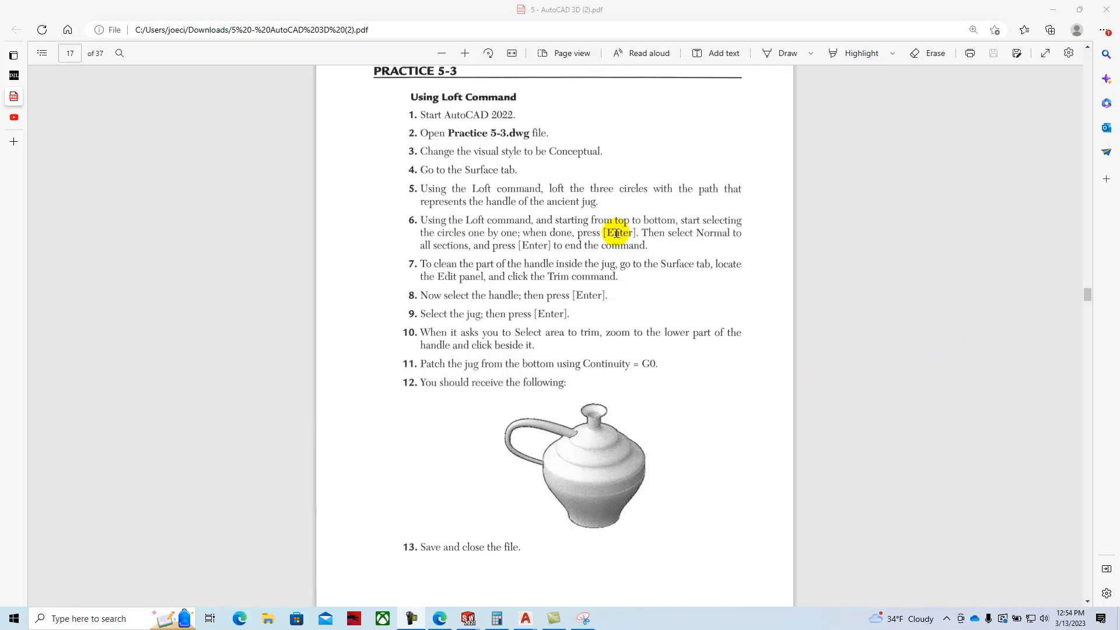
- Download the Practice 5-3 DWG file from the Module 5 course page and open it in AutoCAD
mouse_move(13, 79)
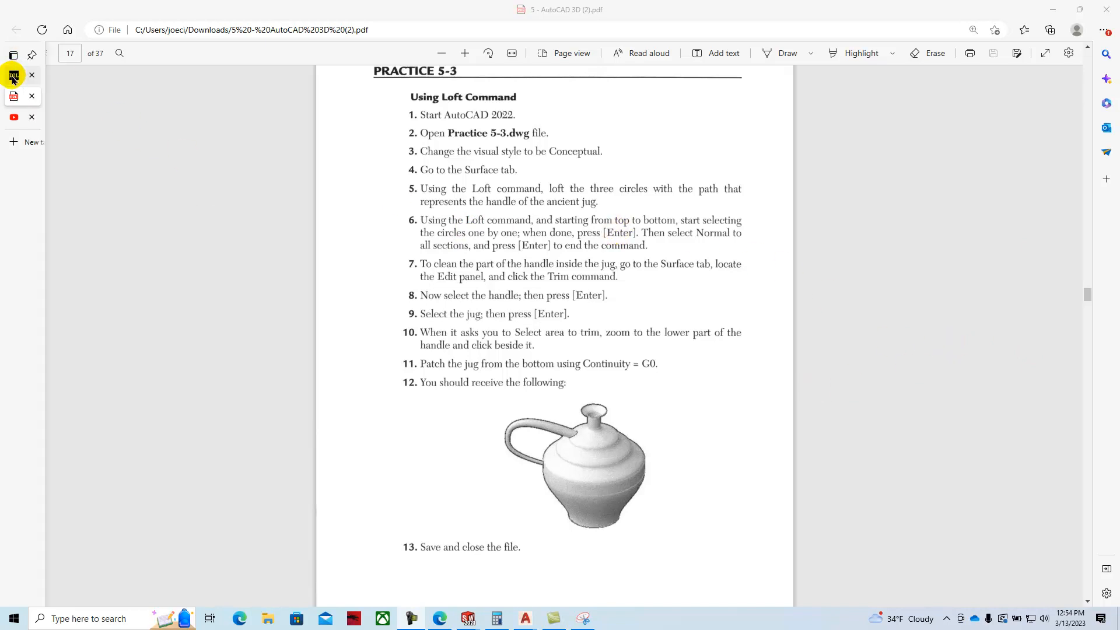
left_click(13, 78)
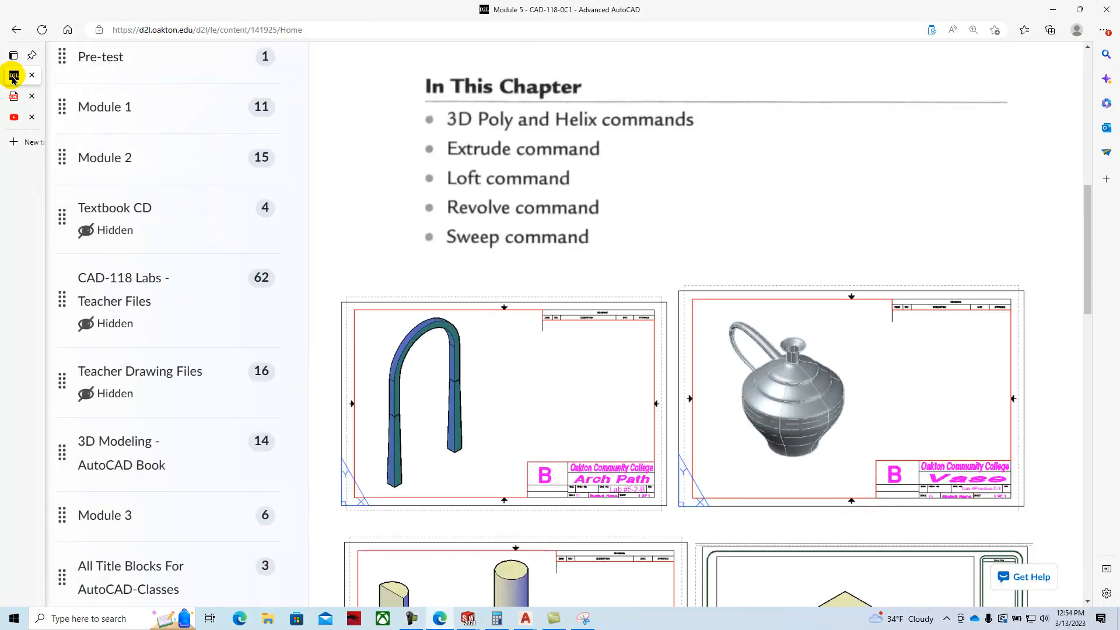
scroll(439, 274, "down", 4)
scroll(439, 274, "down", 10)
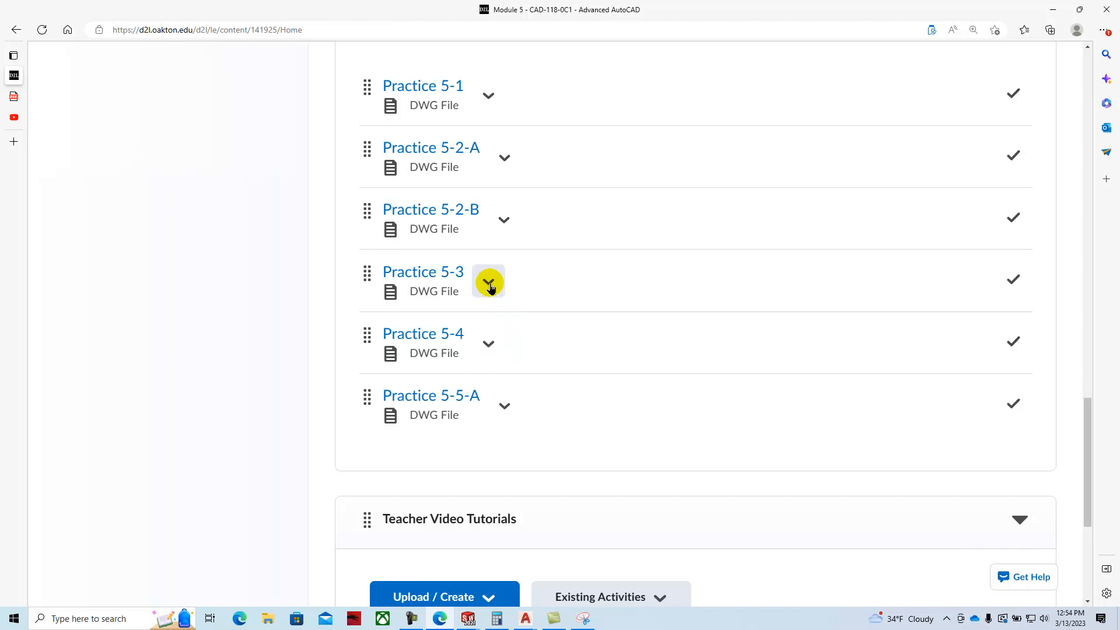
left_click(489, 284)
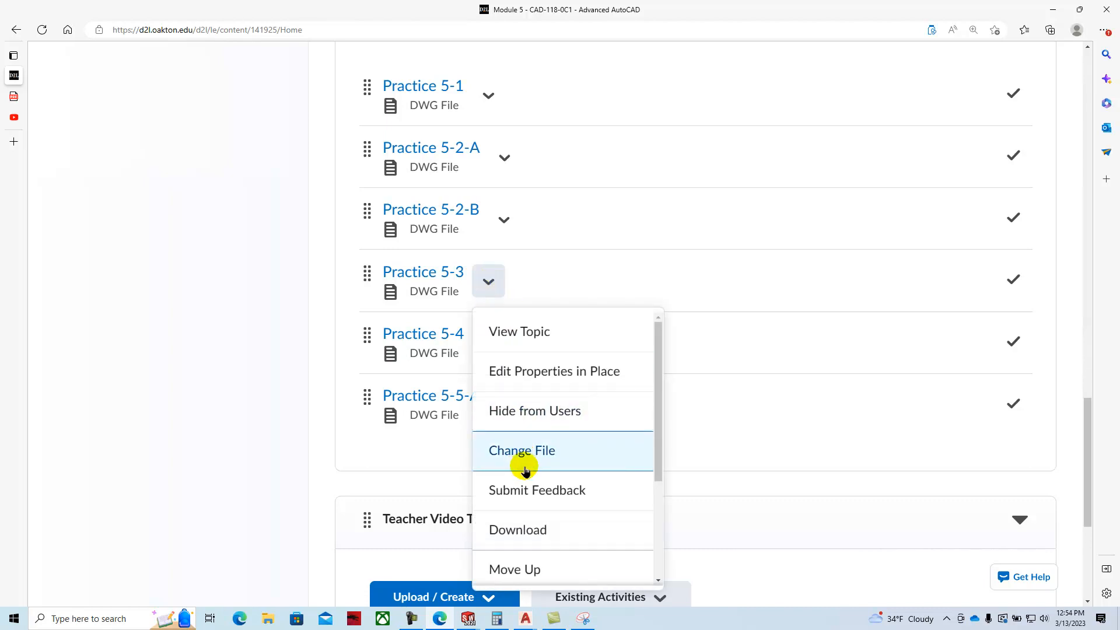
left_click(528, 525)
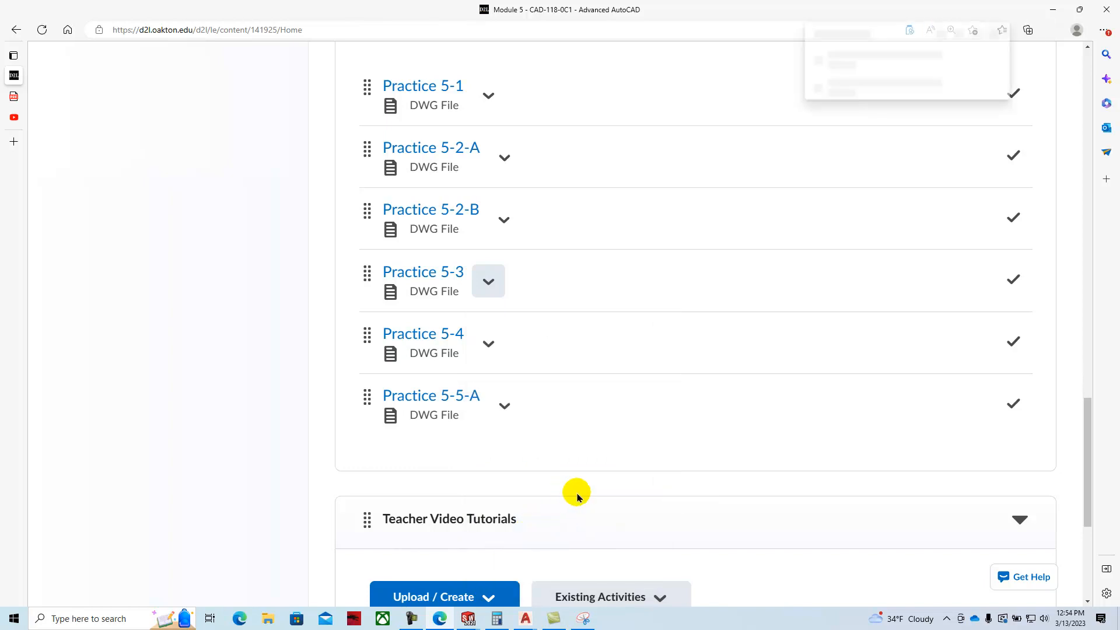
left_click(886, 83)
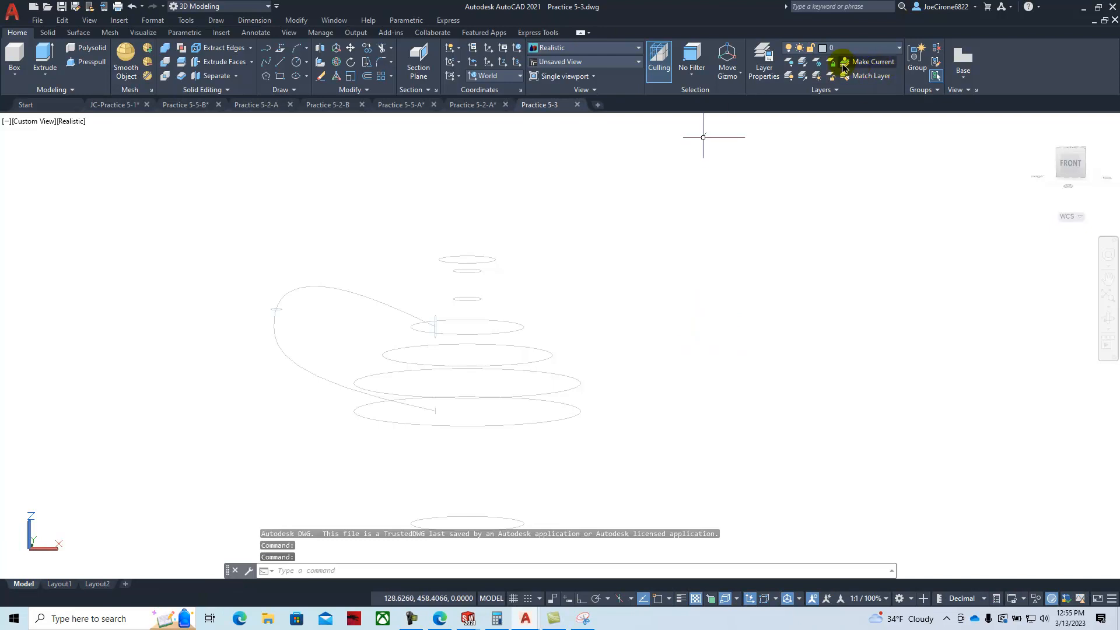
- Set the colour of layer 0 to dark green, index colour 94
left_click(763, 59)
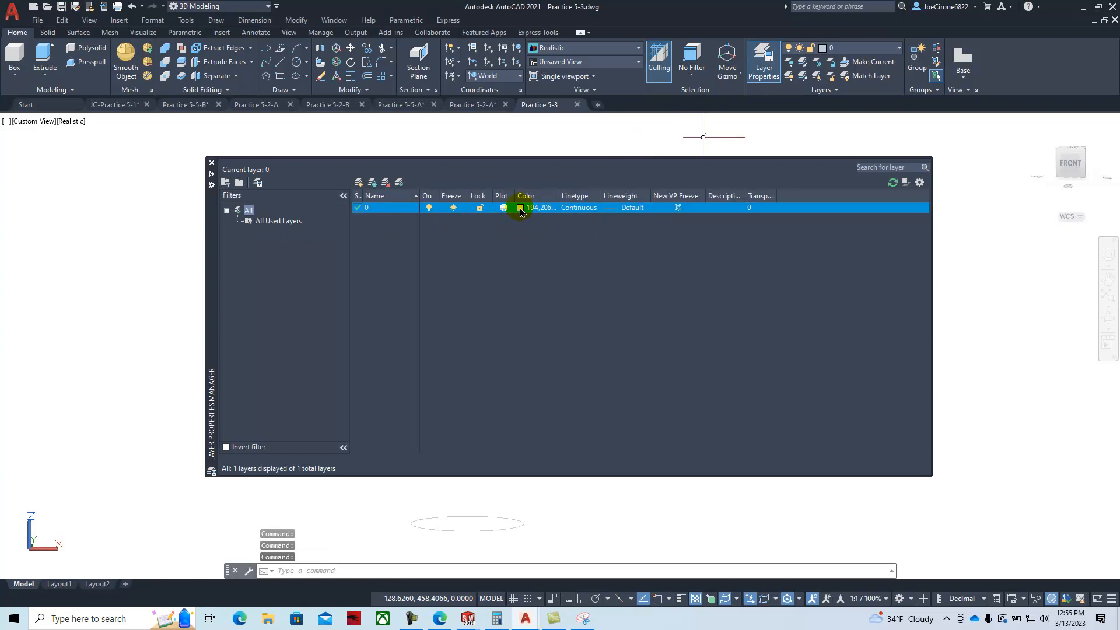
left_click(520, 209)
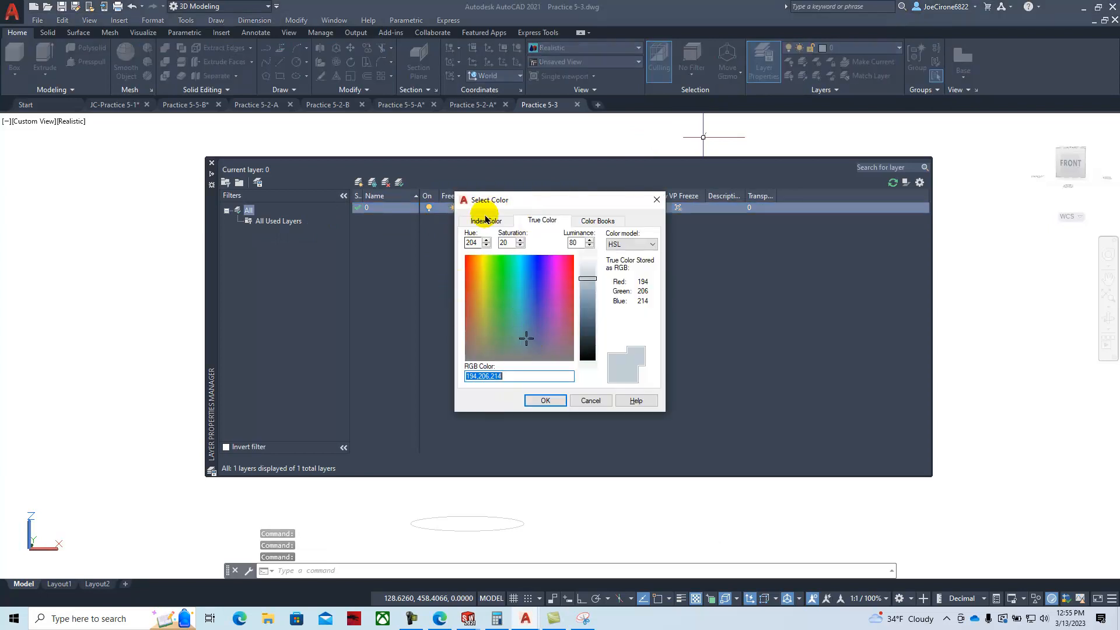
left_click(486, 221)
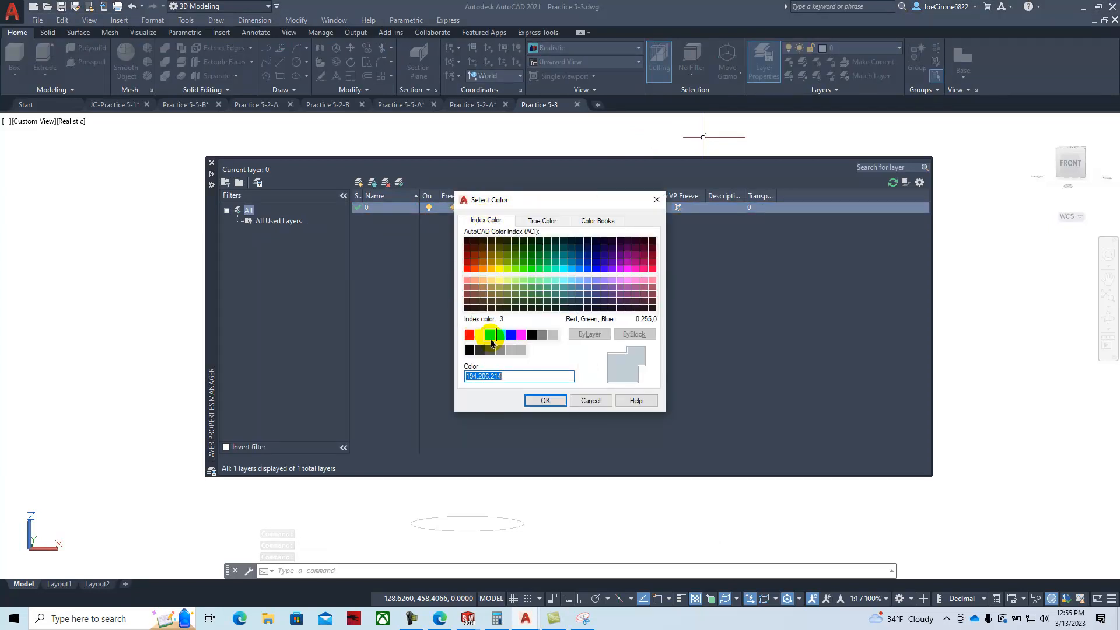
left_click(510, 336)
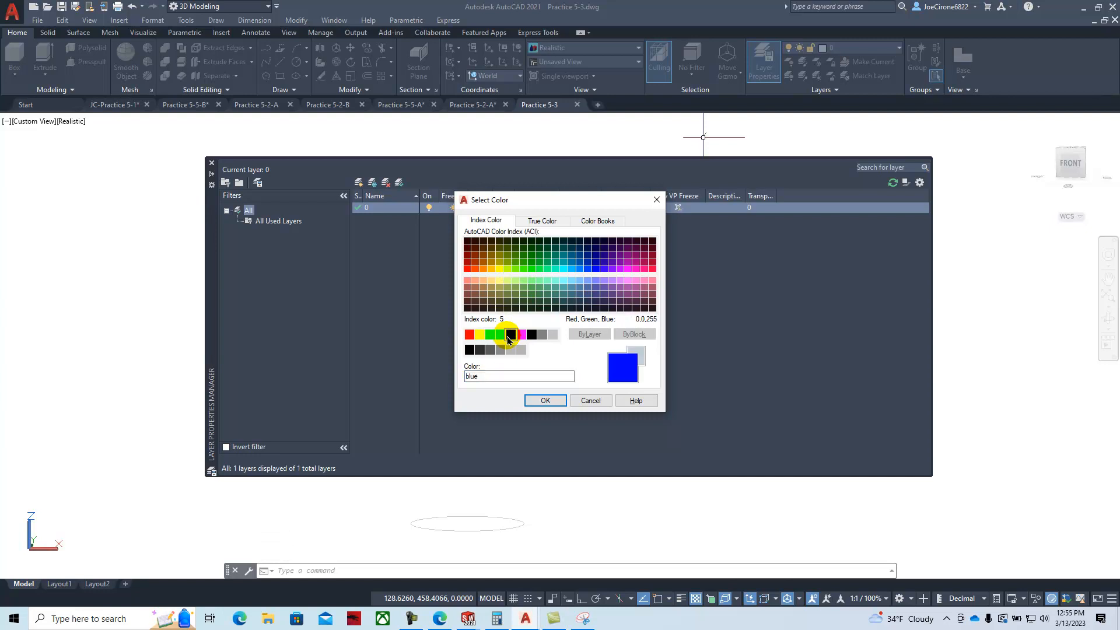
left_click(491, 336)
left_click(528, 252)
left_click(539, 401)
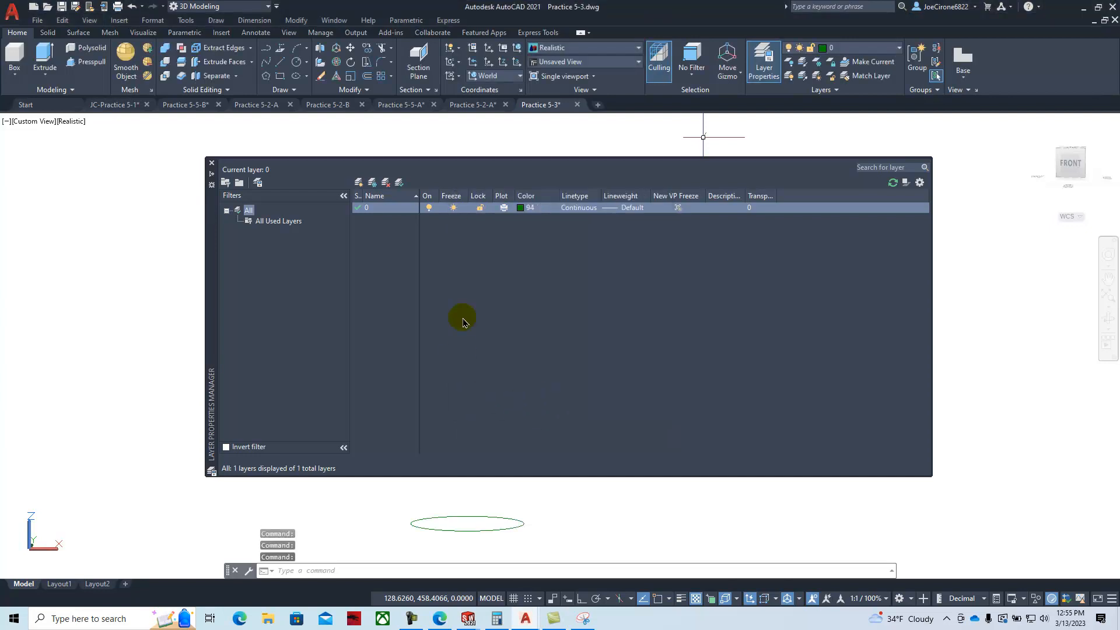
left_click(212, 173)
scroll(620, 423, "down", 2)
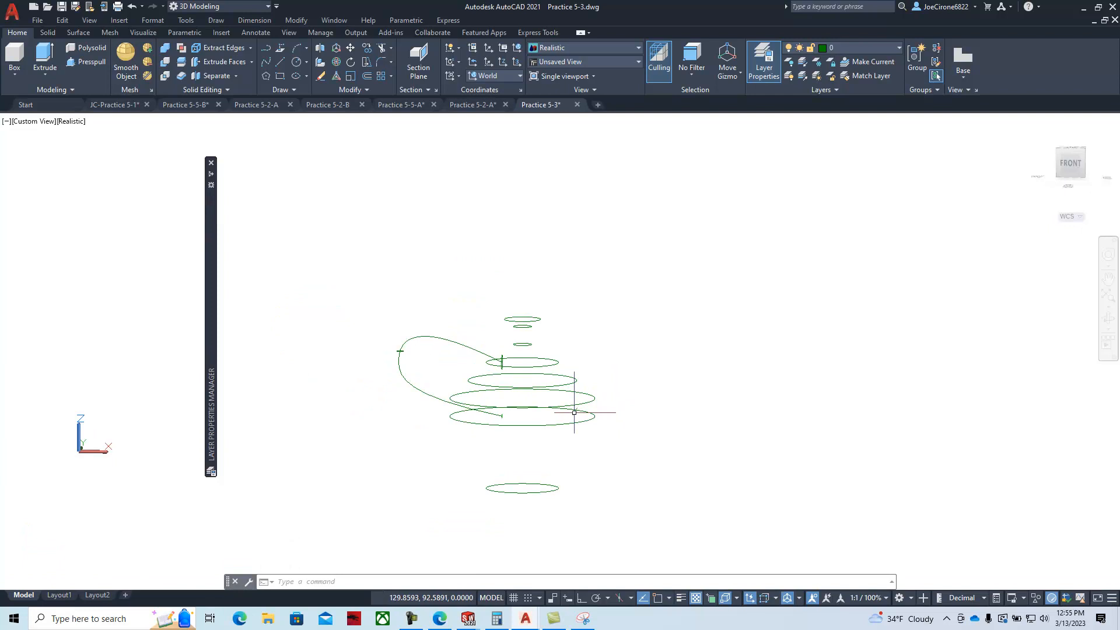
- Check the Practice 5-3 instructions in the PDF, then set the drawing's visual style to Conceptual in AutoCAD
left_click(438, 619)
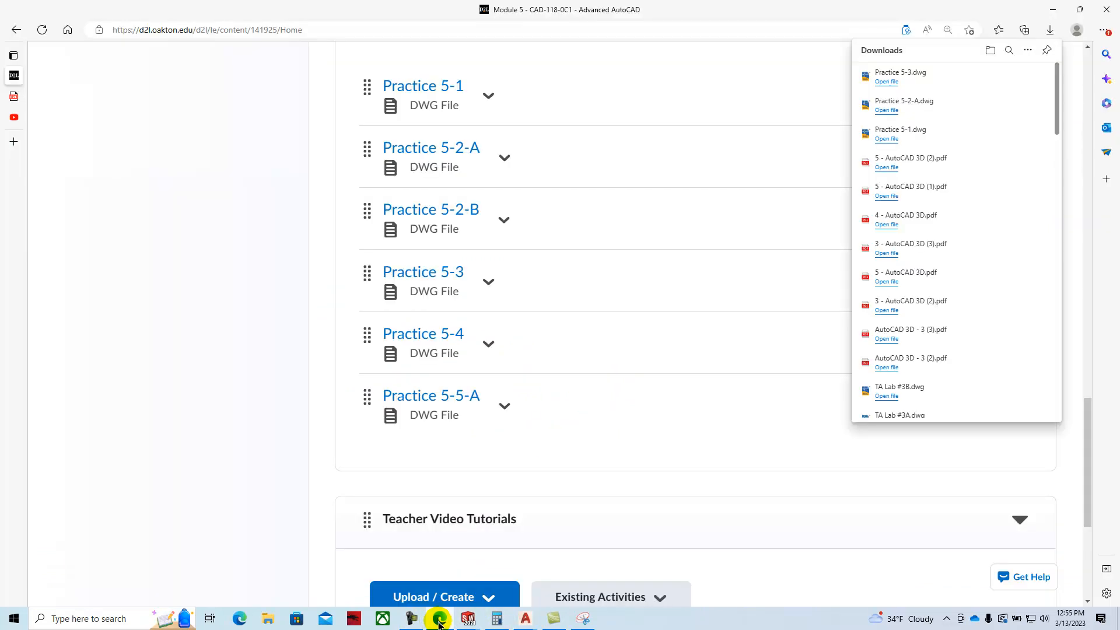
left_click(14, 96)
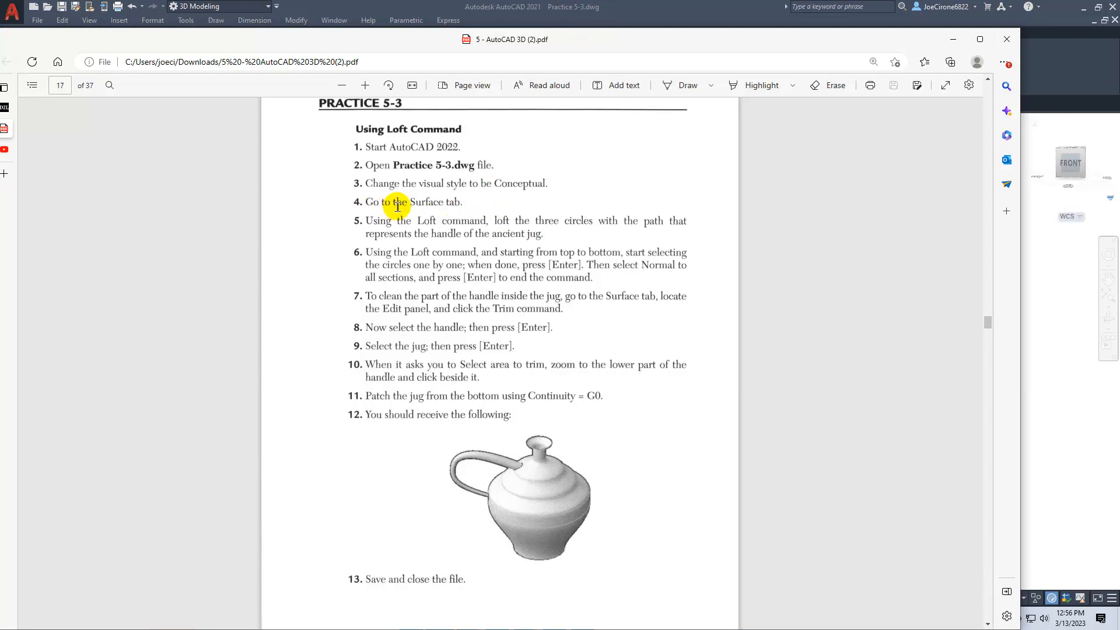
left_click_drag(432, 43, 1119, 73)
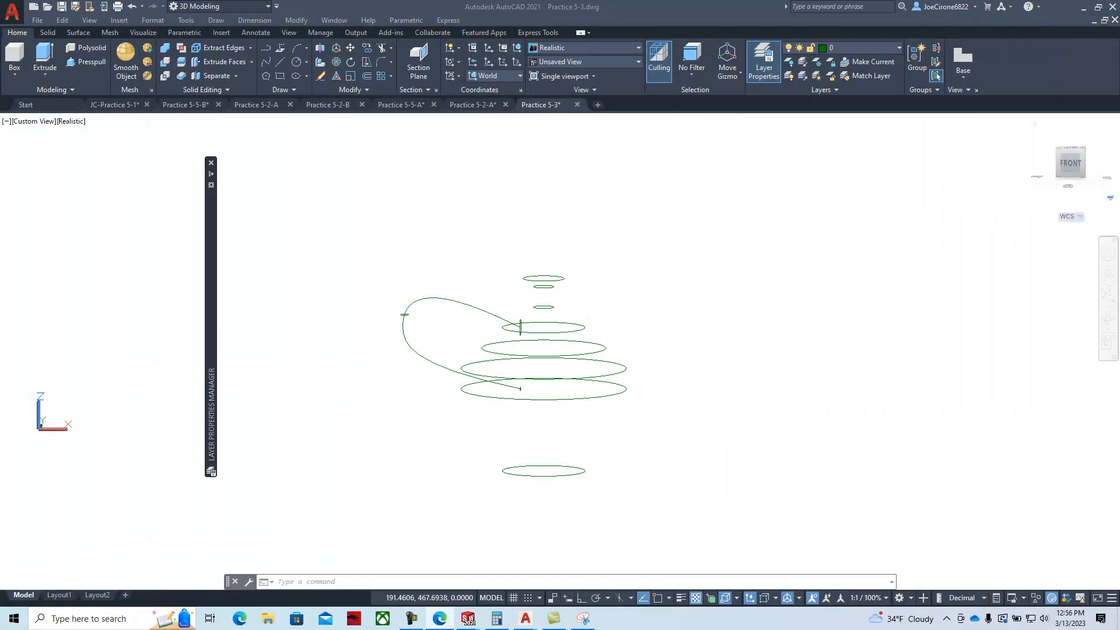
left_click(82, 39)
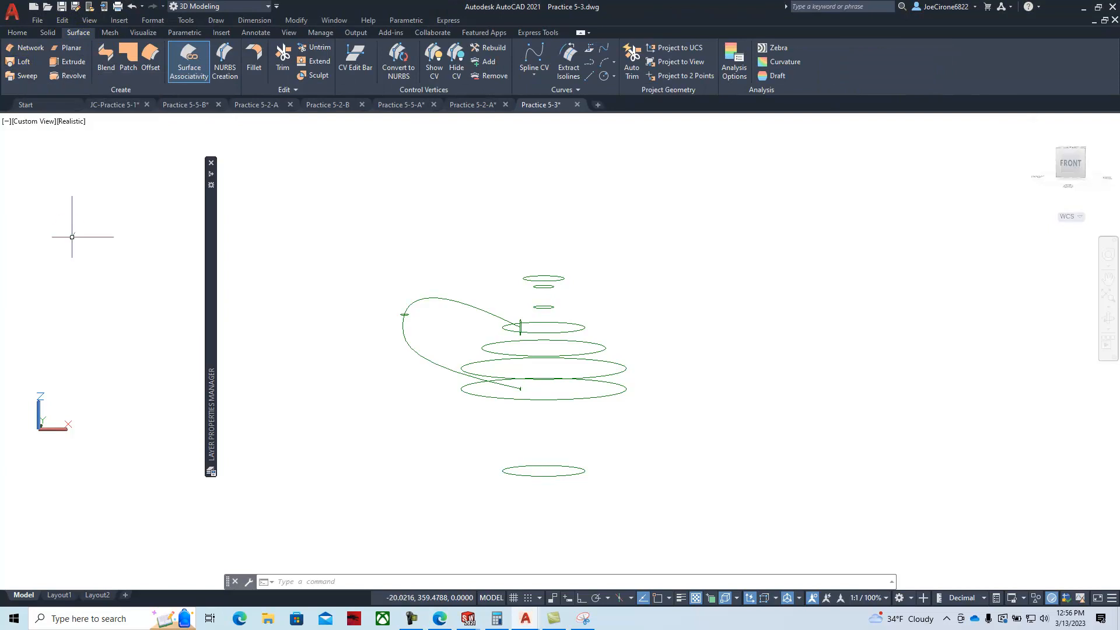
left_click(72, 123)
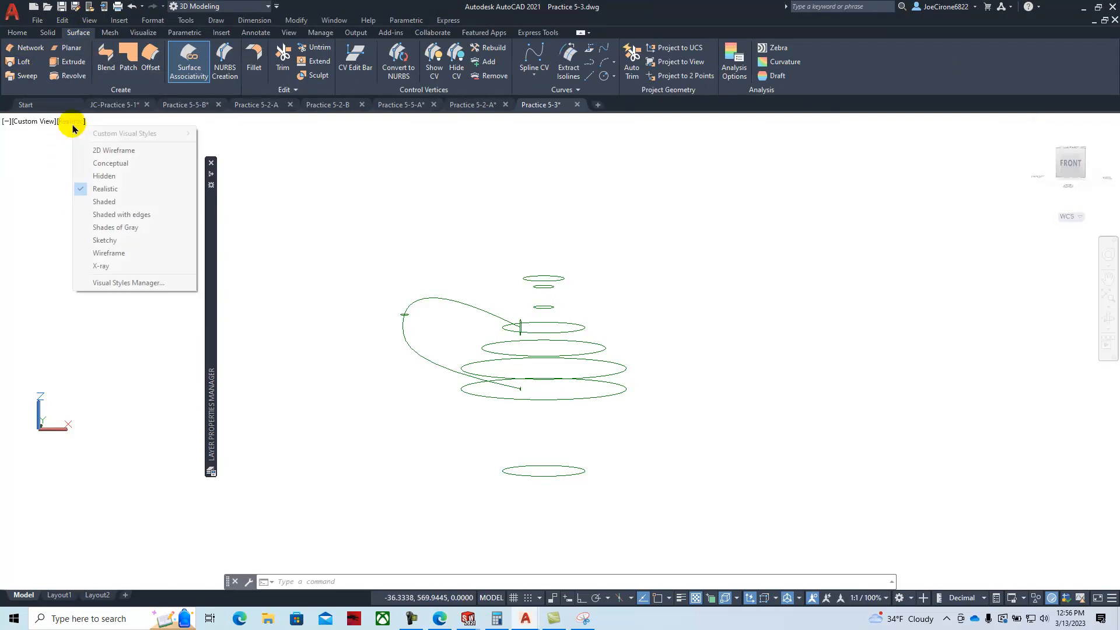
left_click(102, 163)
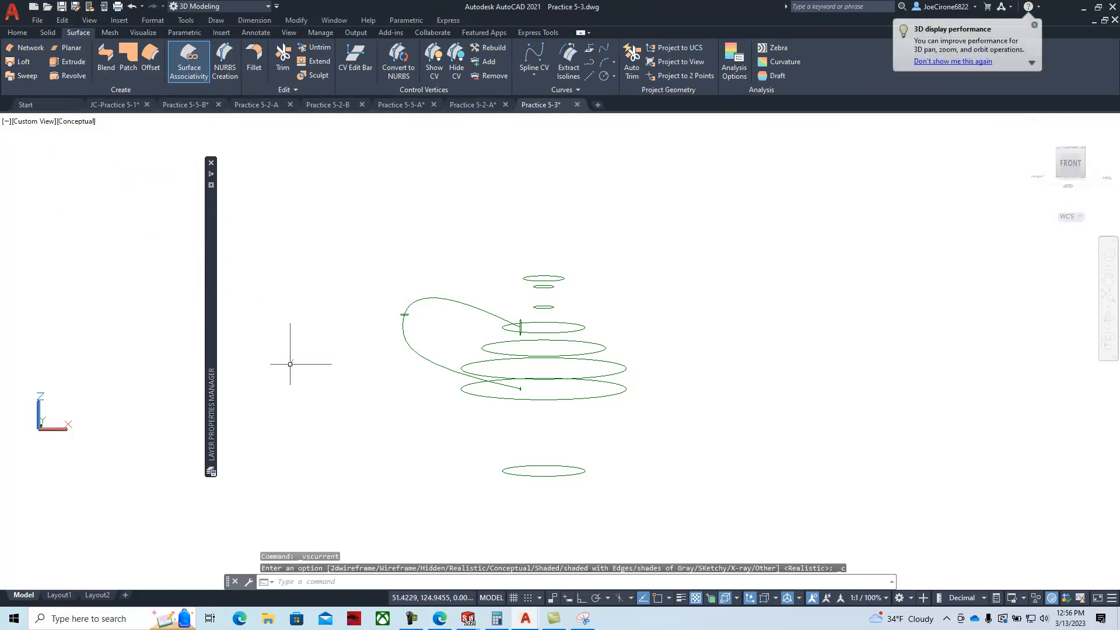
- Loft a surface through the lower, outer and upper handle circles, using the curved handle line as the path
scroll(541, 386, "up", 6)
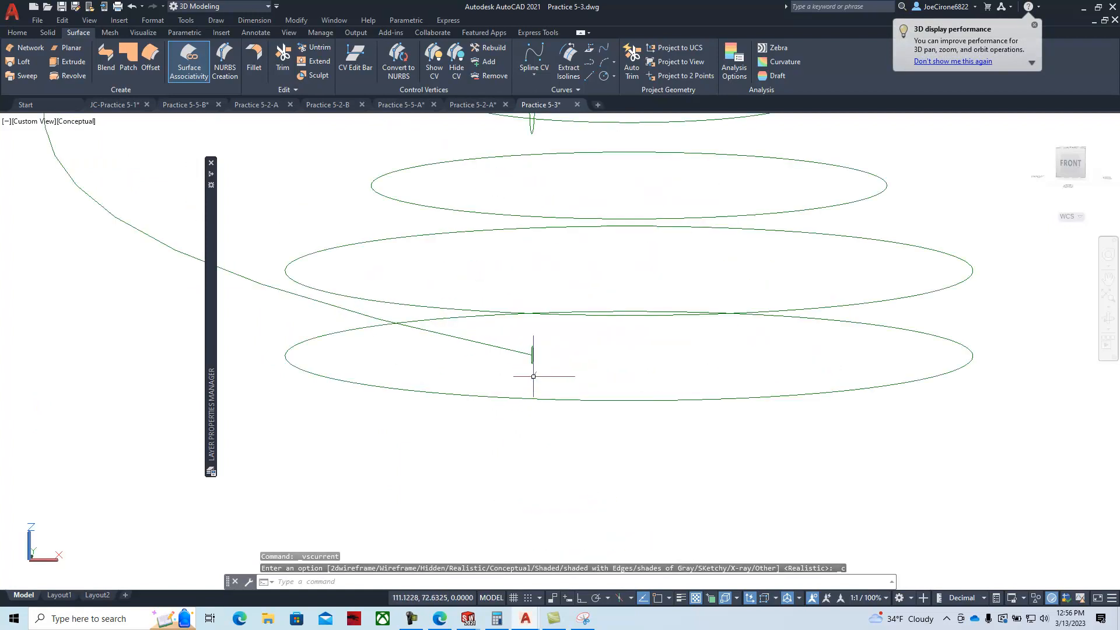
scroll(579, 372, "down", 3)
middle_click_drag(595, 377, 545, 362, "shift")
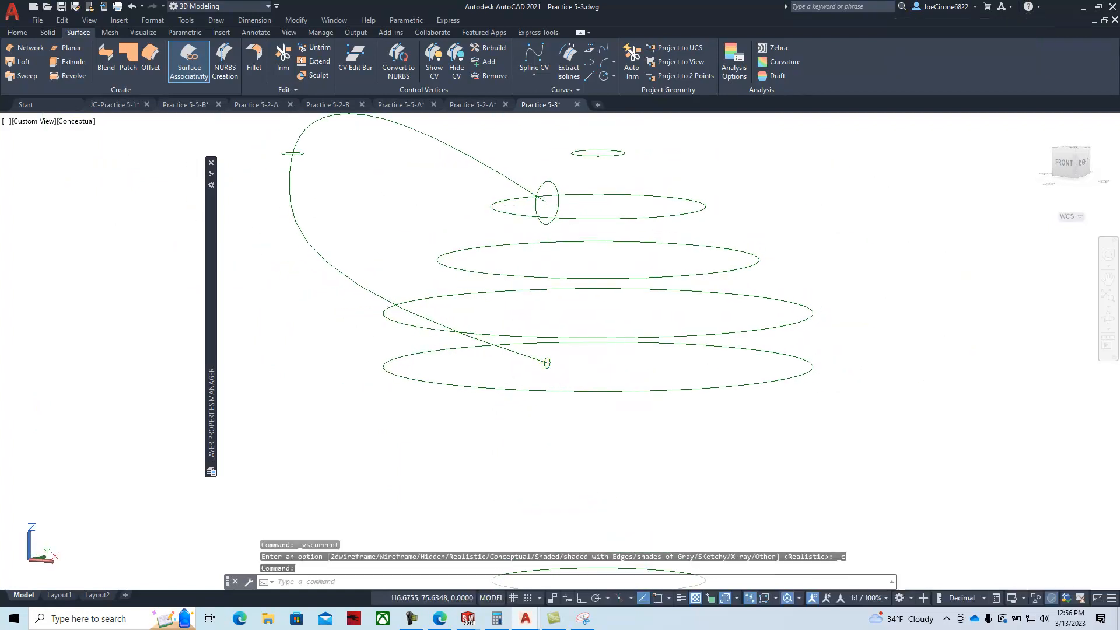
middle_click_drag(564, 279, 598, 358)
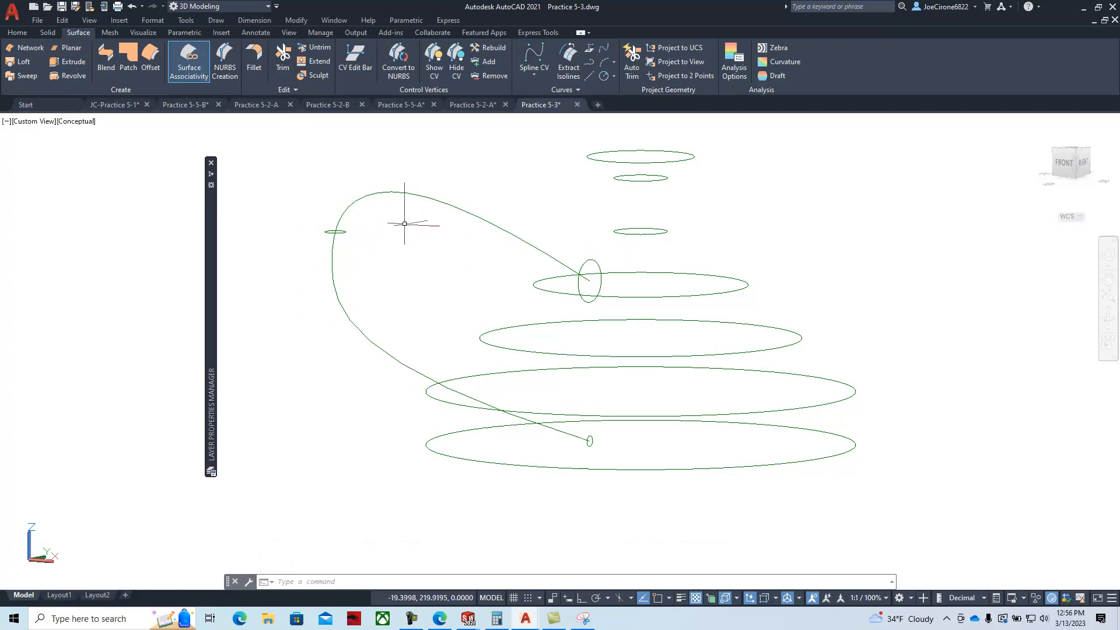
left_click(20, 65)
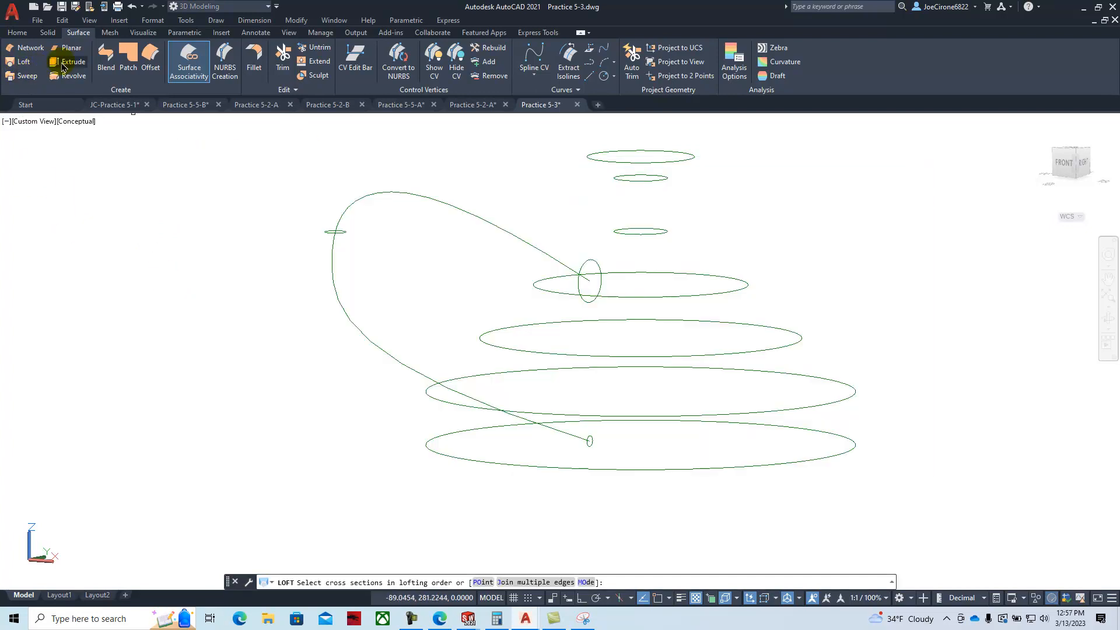
left_click(21, 61)
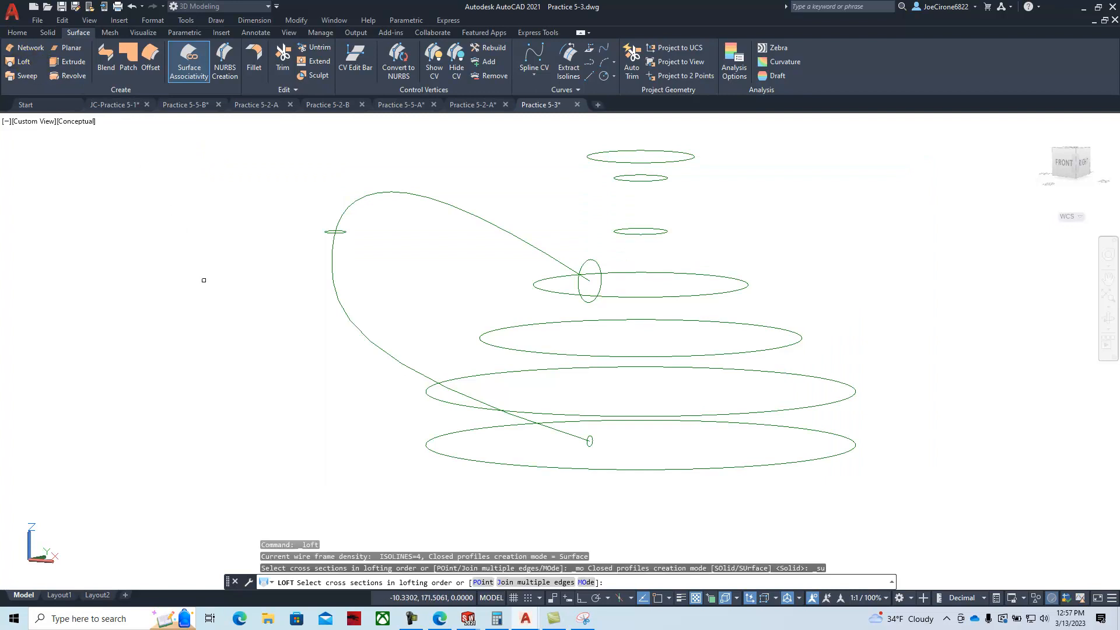
left_click(294, 586)
left_click(590, 440)
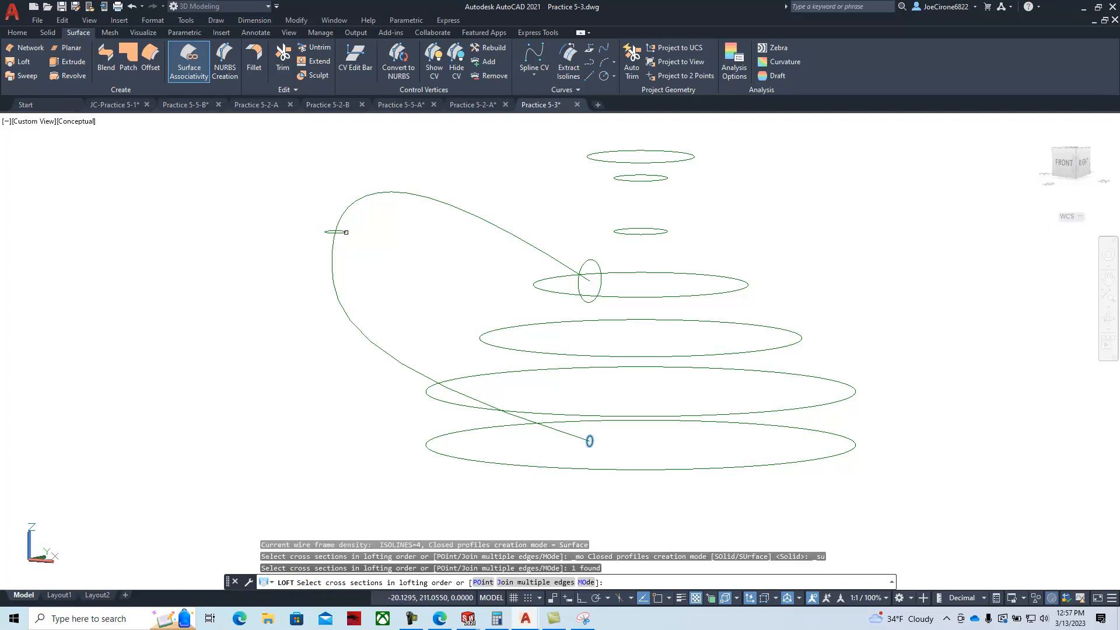
left_click(343, 232)
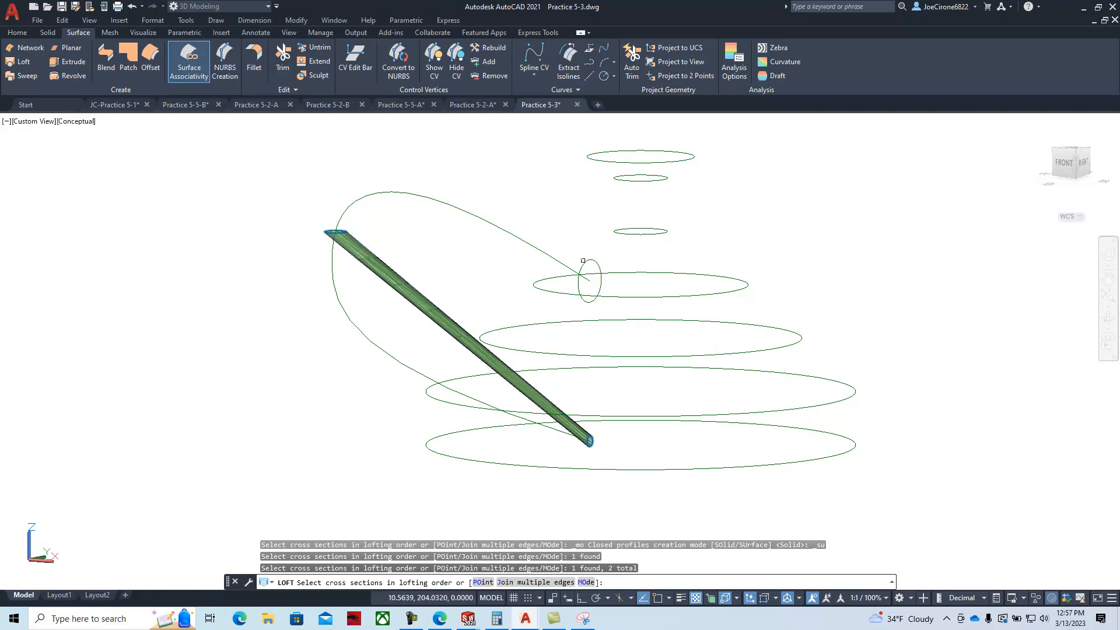
left_click(586, 261)
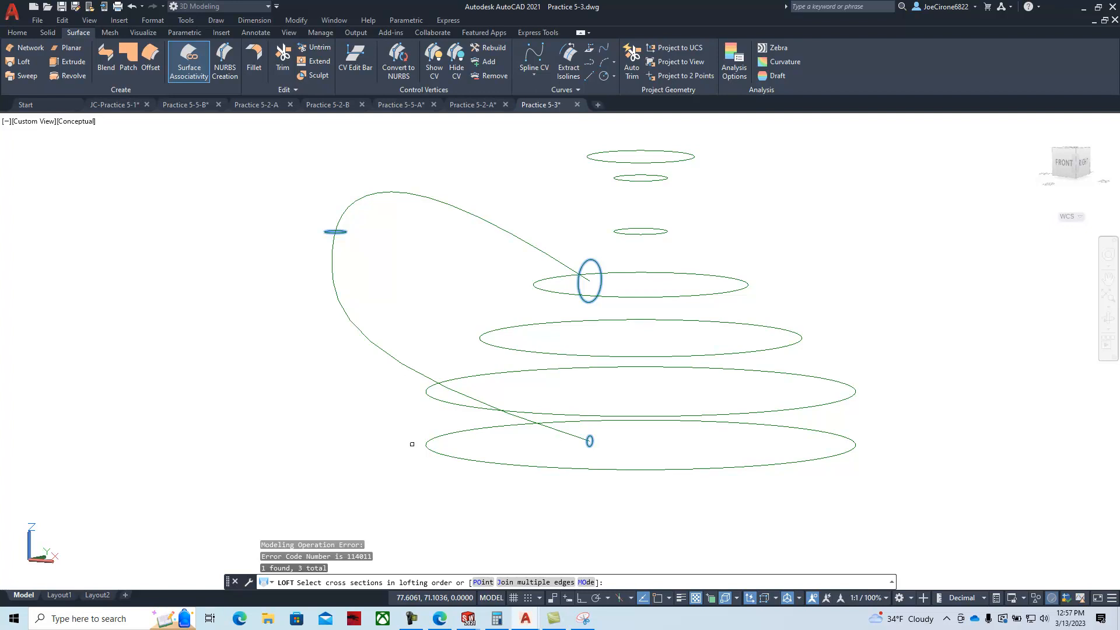
key("Return")
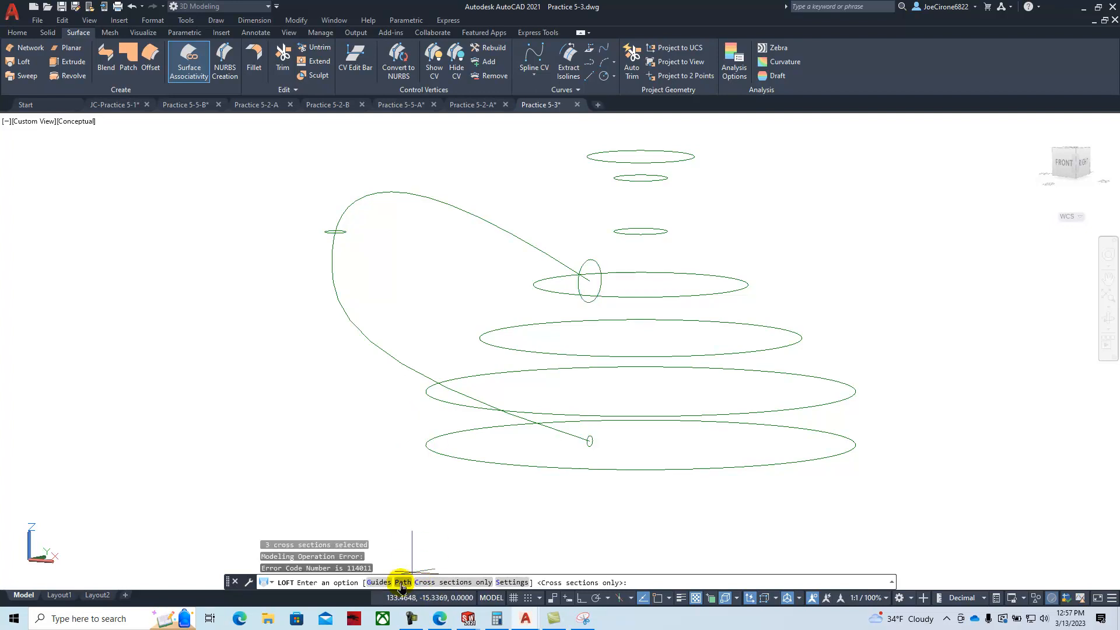
left_click(402, 583)
left_click(403, 362)
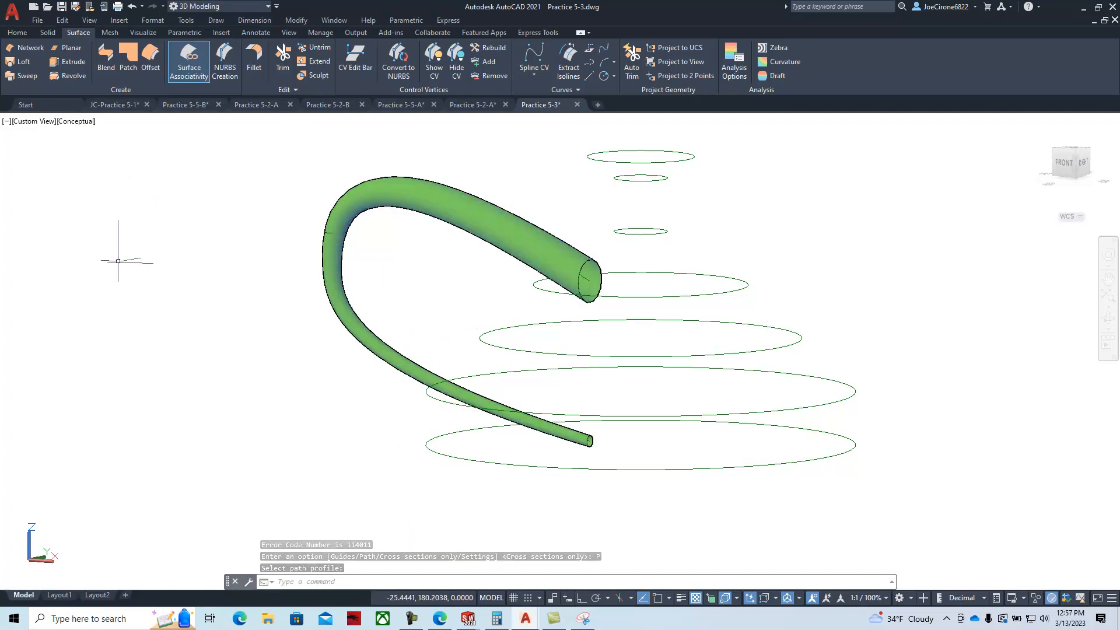
- Consult the jug body loft instructions in the PDF and undo the handle loft
key("Return")
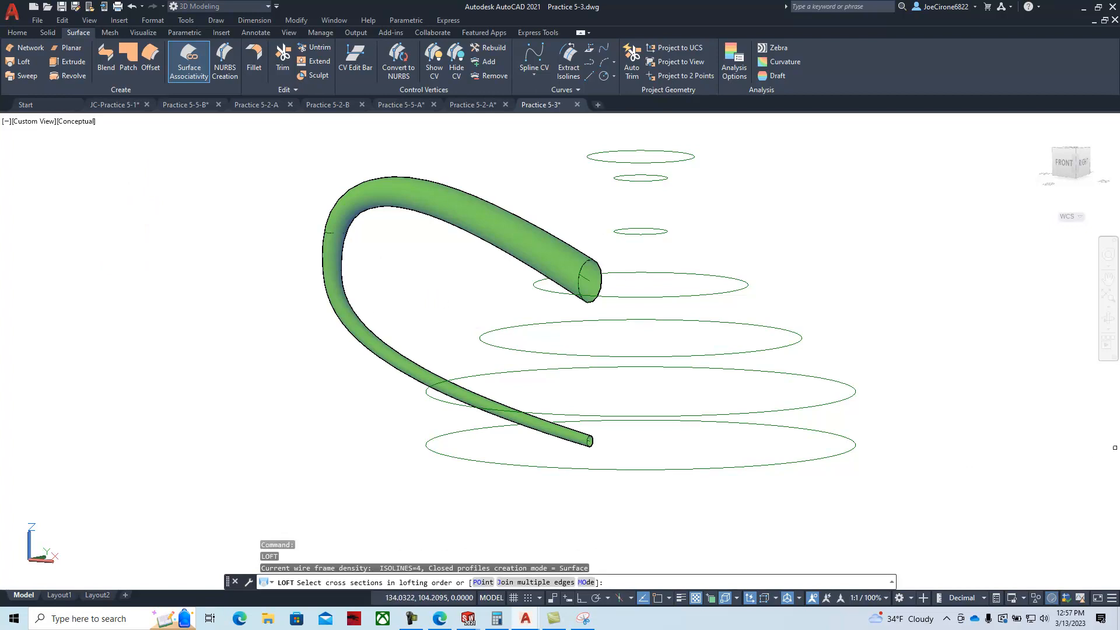
left_click_drag(1119, 57, 607, 48)
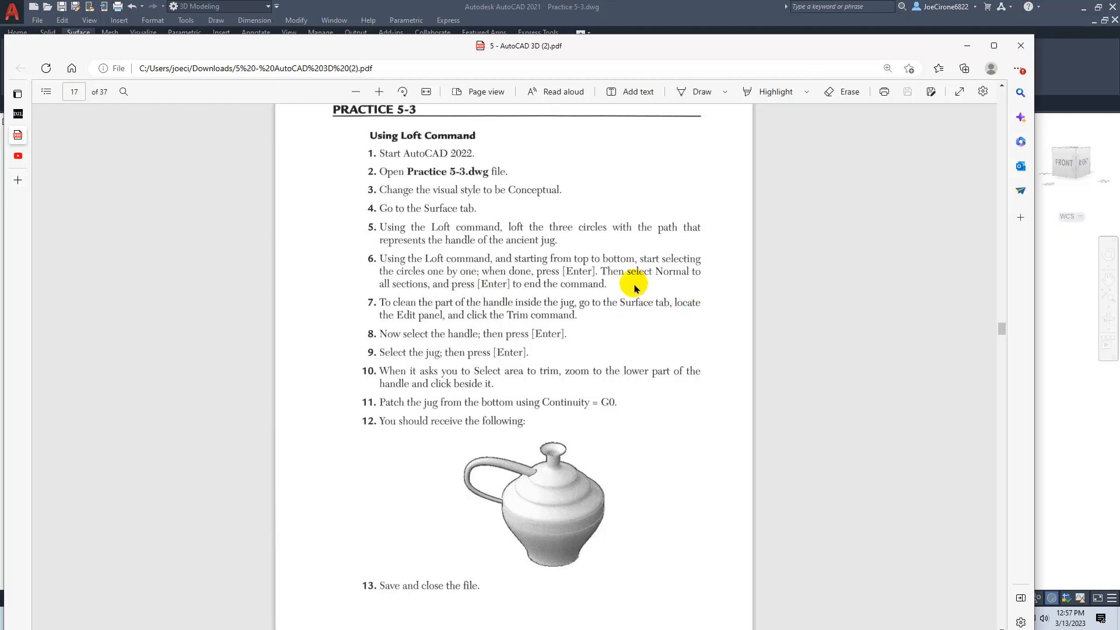
left_click_drag(605, 52, 1119, 78)
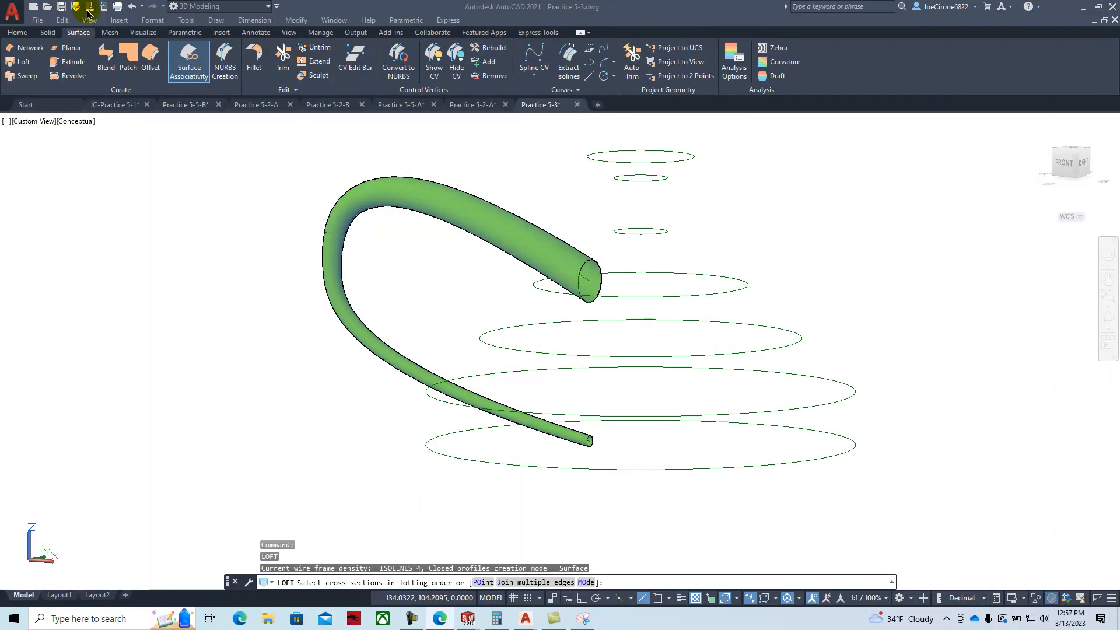
left_click(132, 10)
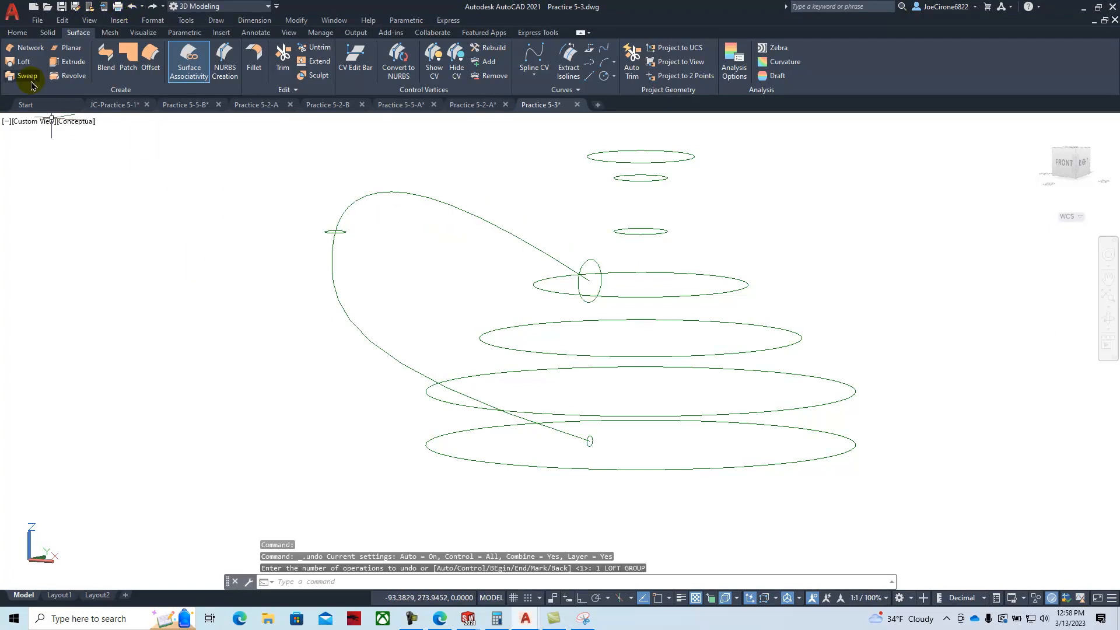
- Loft the handle surface through its lower, outer and upper circles, following the curved handle line as the path
left_click(23, 62)
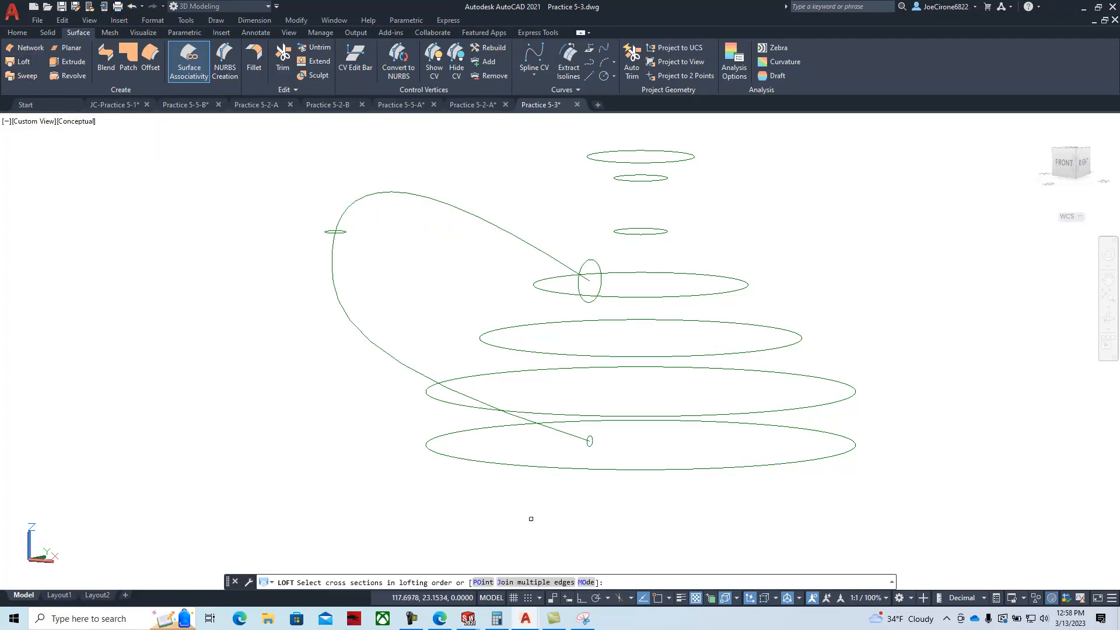
left_click(590, 440)
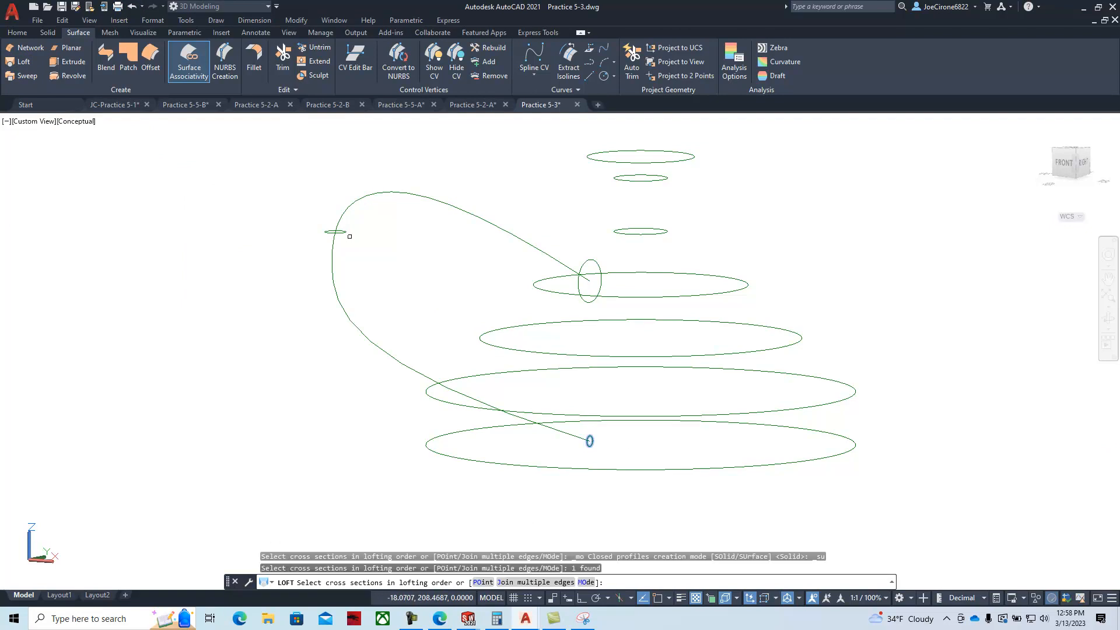
left_click(342, 233)
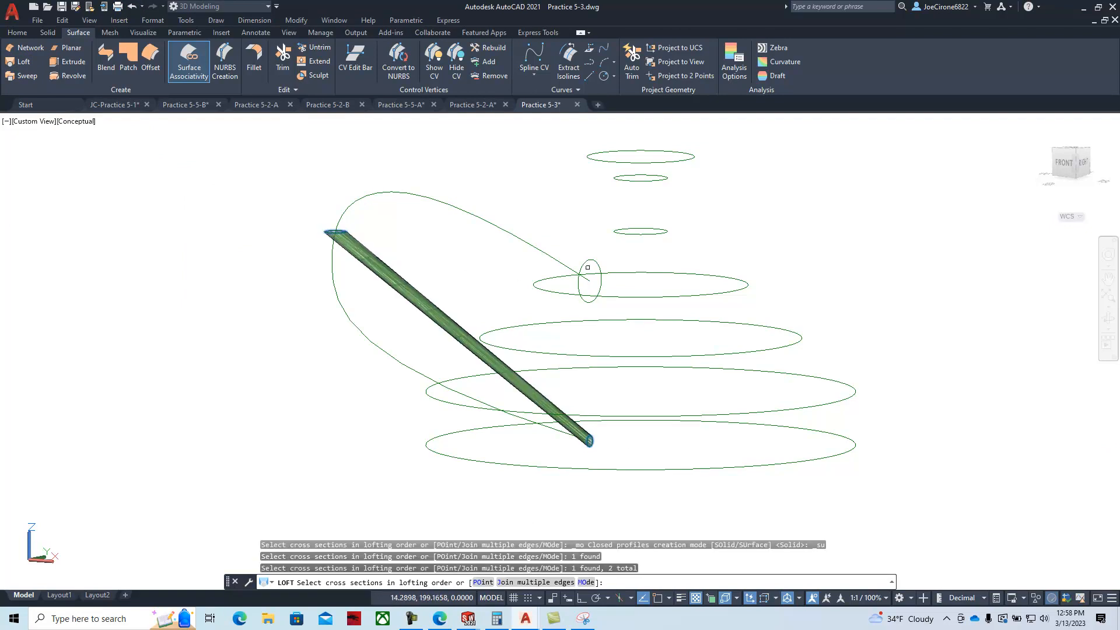
left_click(582, 270)
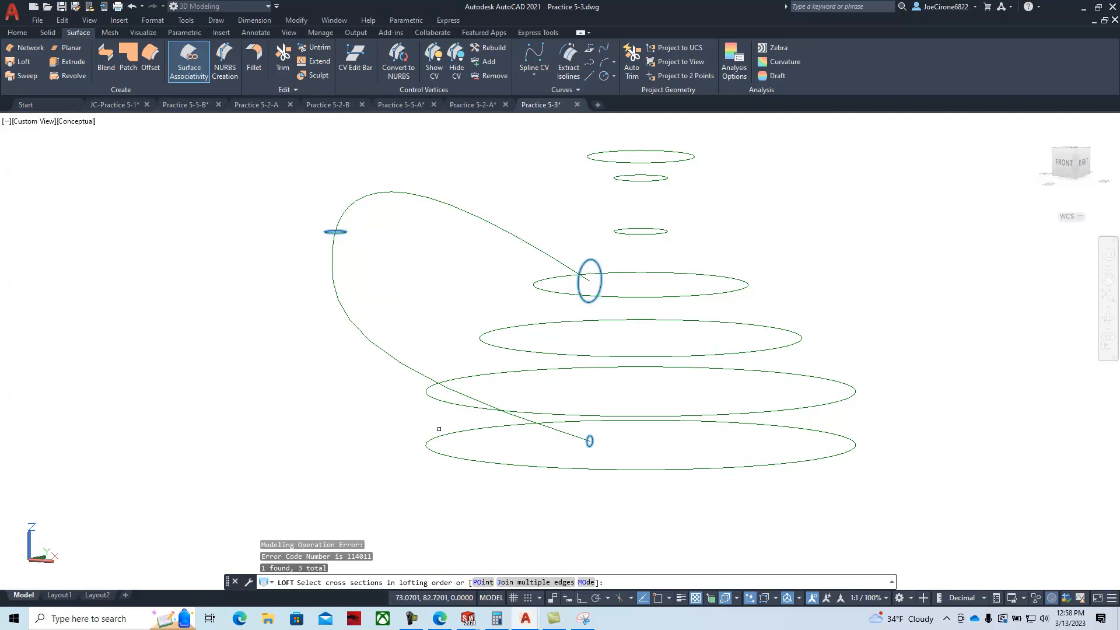
key("Return")
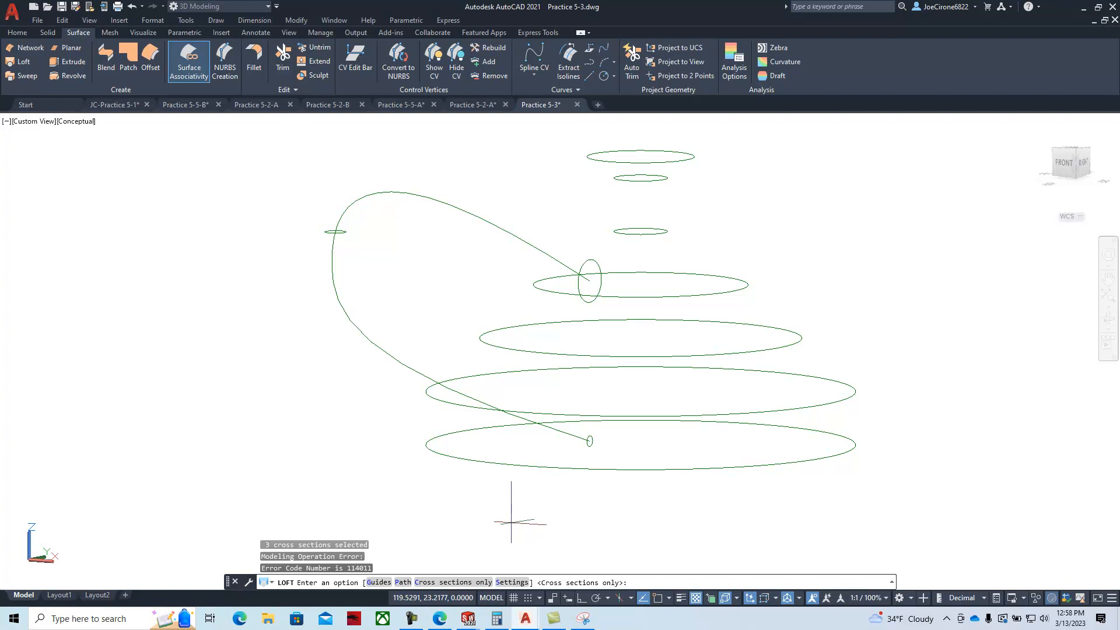
left_click(403, 582)
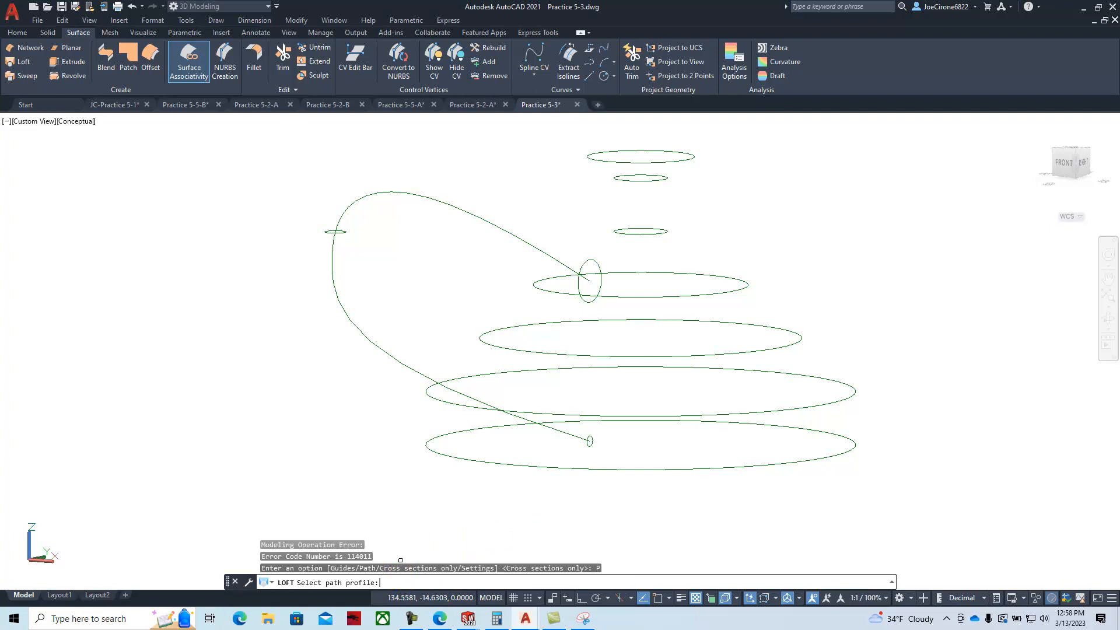
left_click(401, 363)
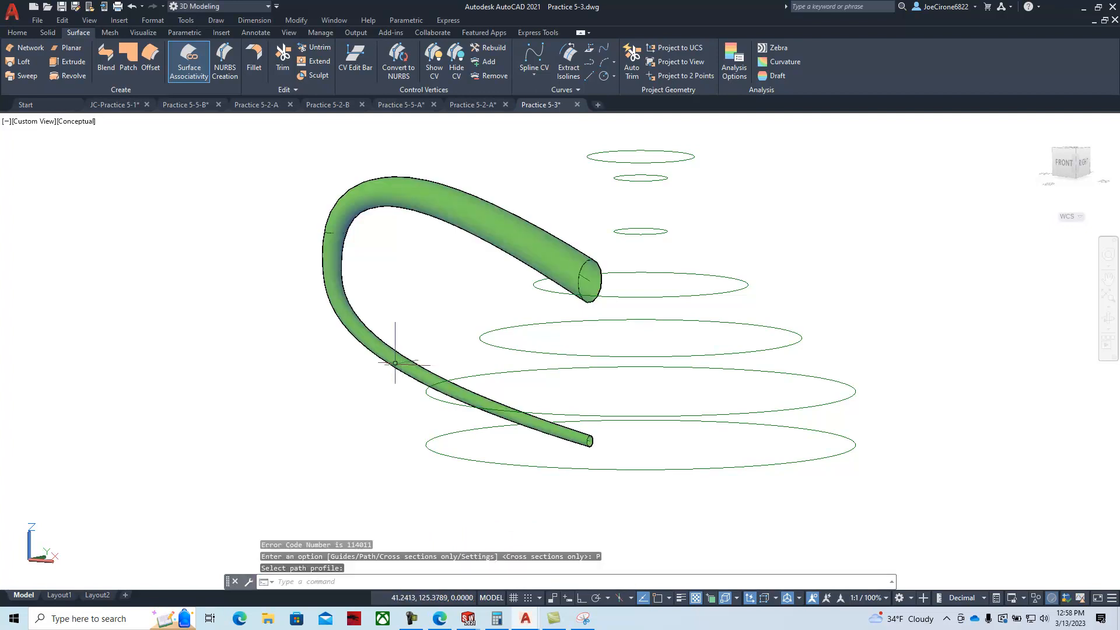
- Read the jug body loft instructions for Practice 5-3 in the PDF and return to AutoCAD
key("Return")
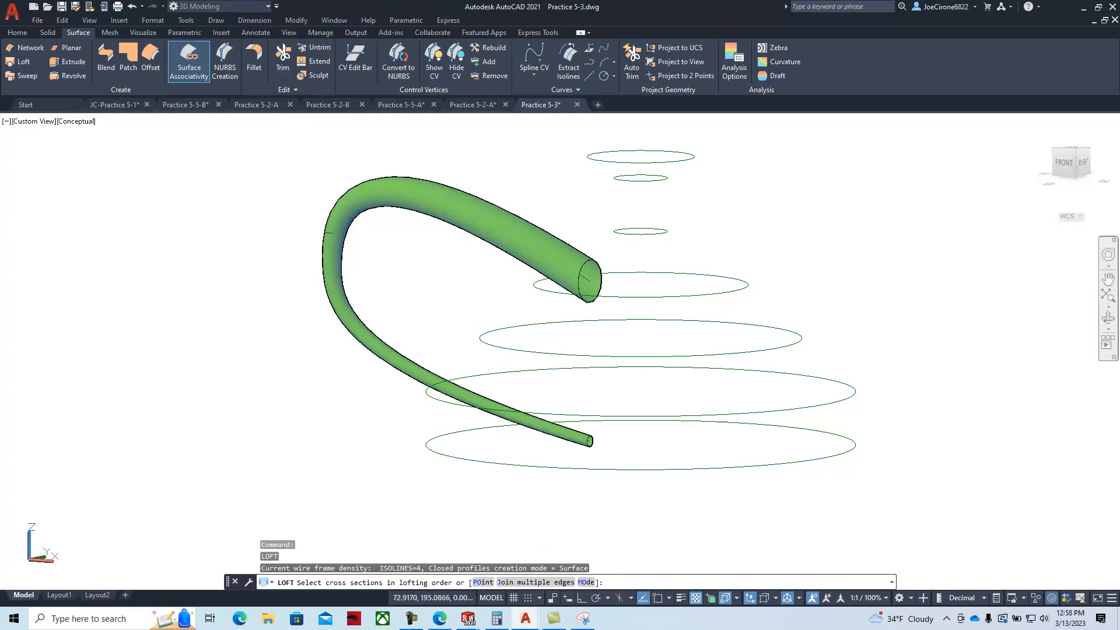
left_click_drag(1119, 93, 818, 66)
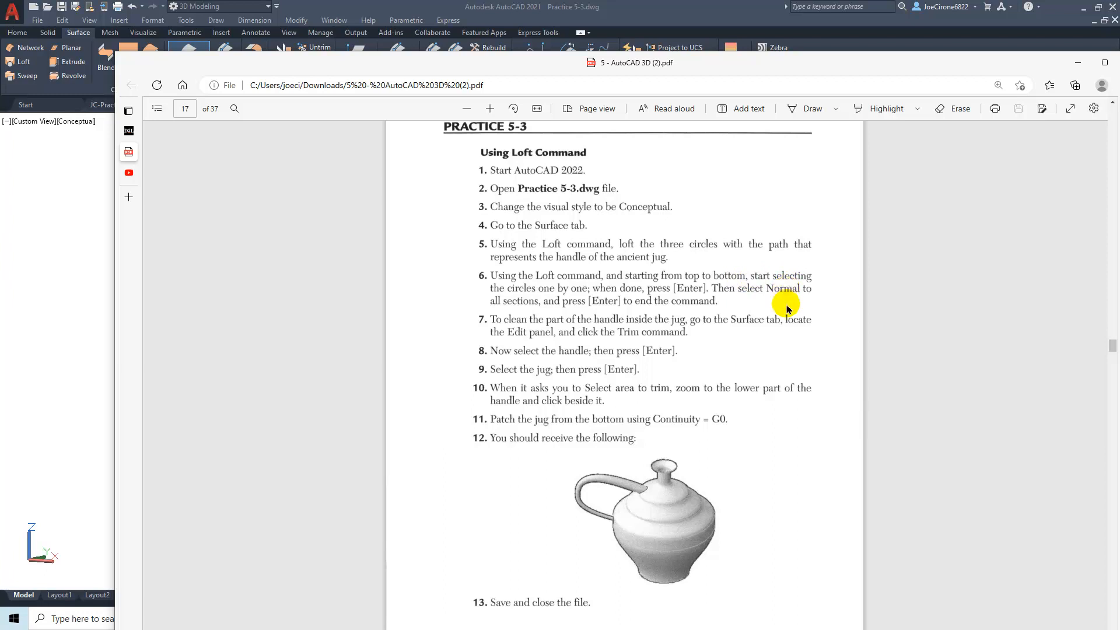
left_click_drag(823, 65, 1119, 98)
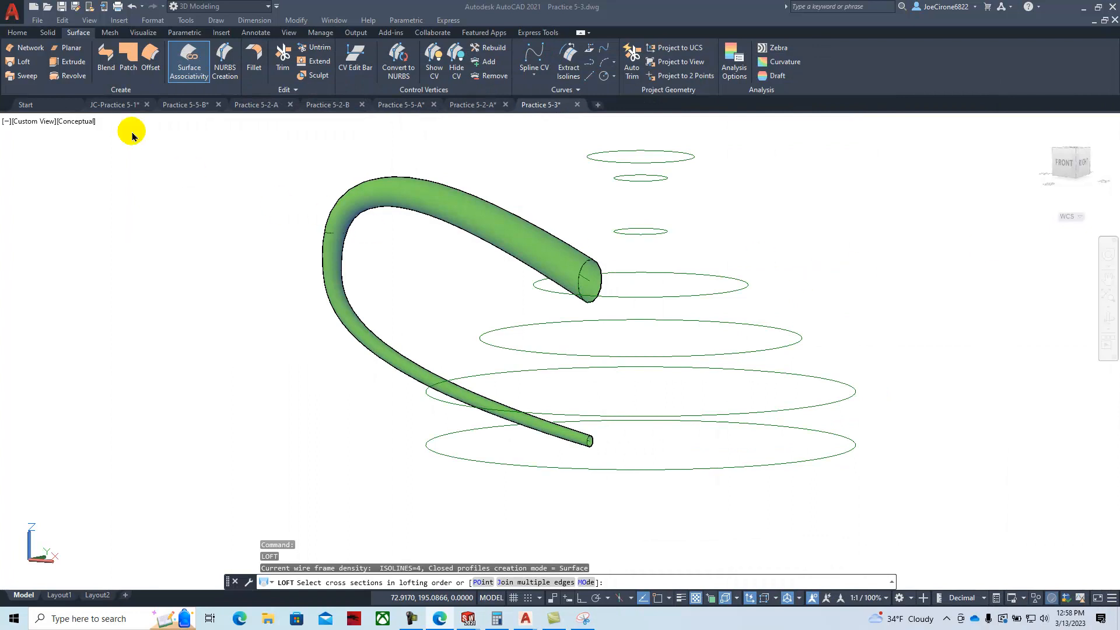
- Loft a cross-sections-only surface through the seven upper jug body circles, selecting them from the mouth downward
left_click(28, 67)
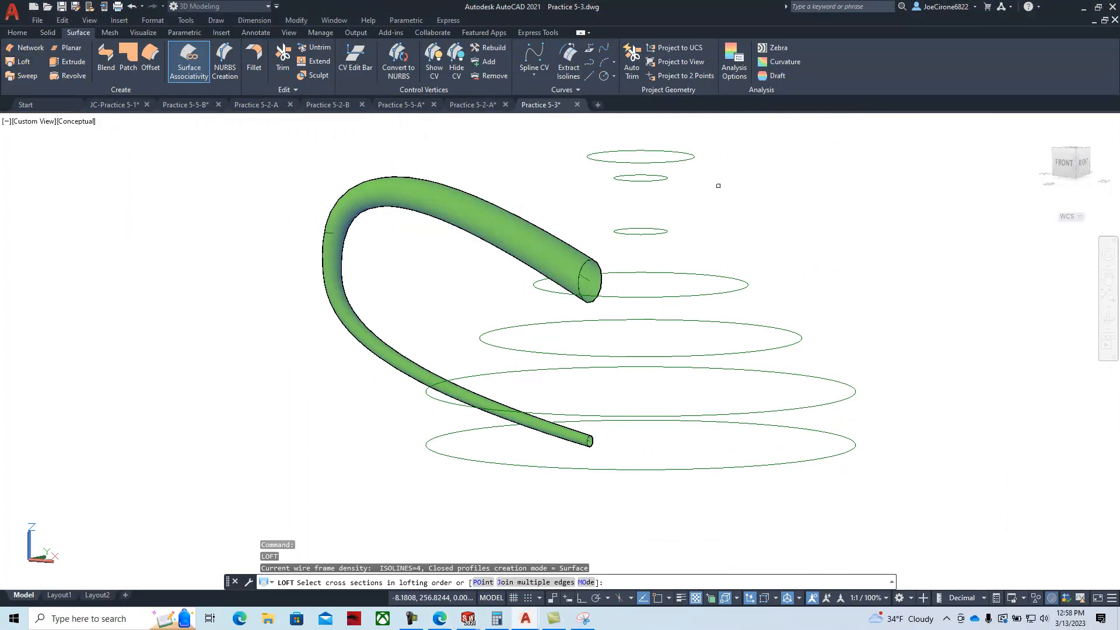
left_click(689, 158)
left_click(665, 179)
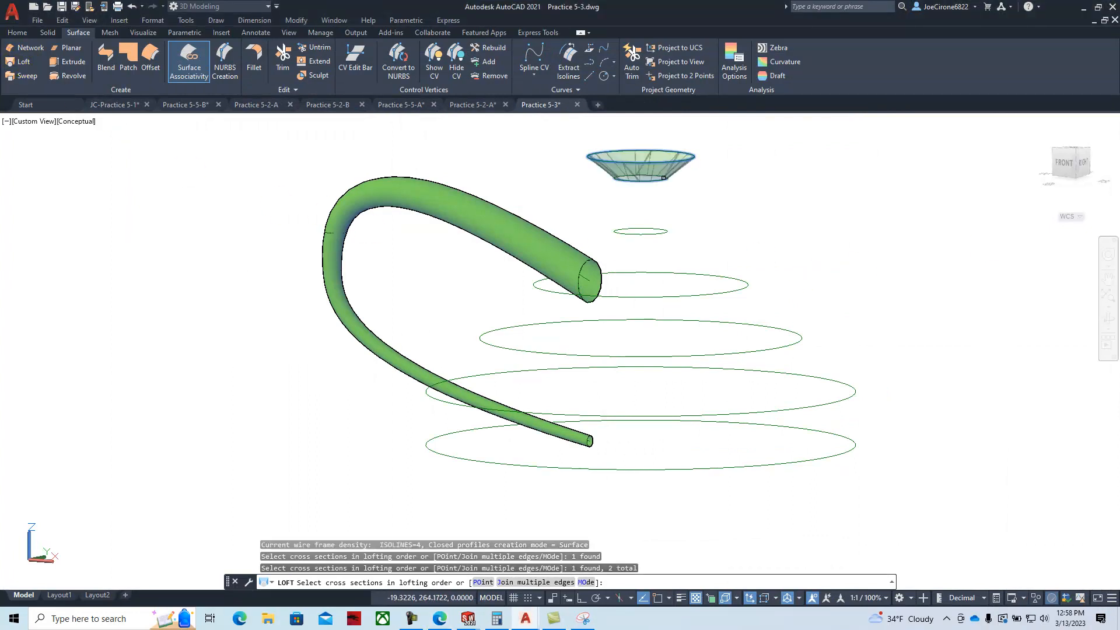
left_click(659, 232)
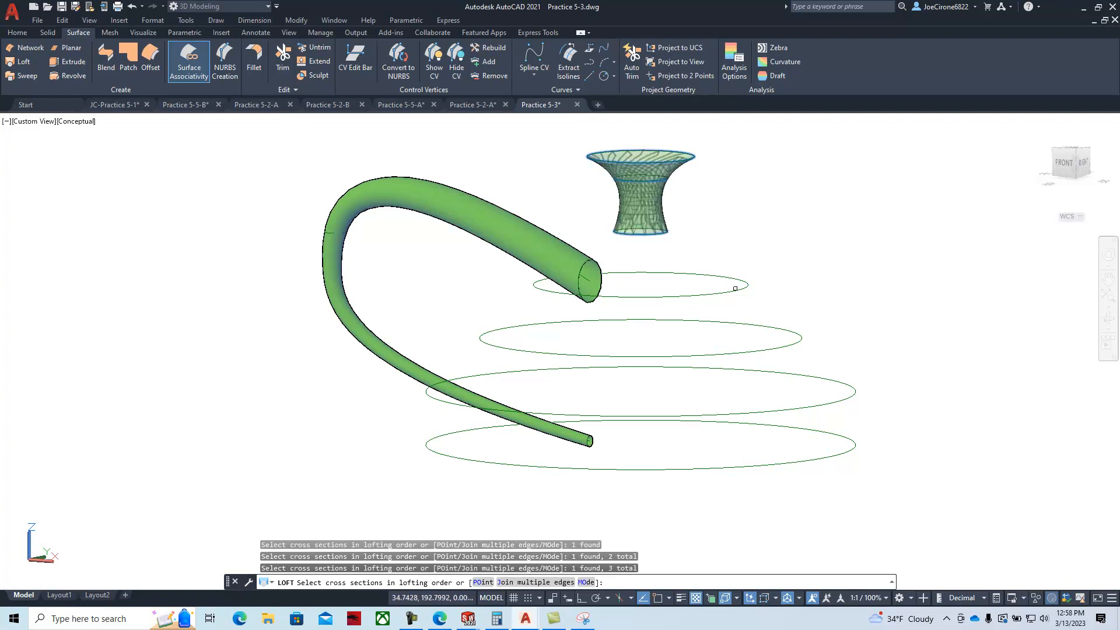
left_click(730, 291)
left_click(789, 345)
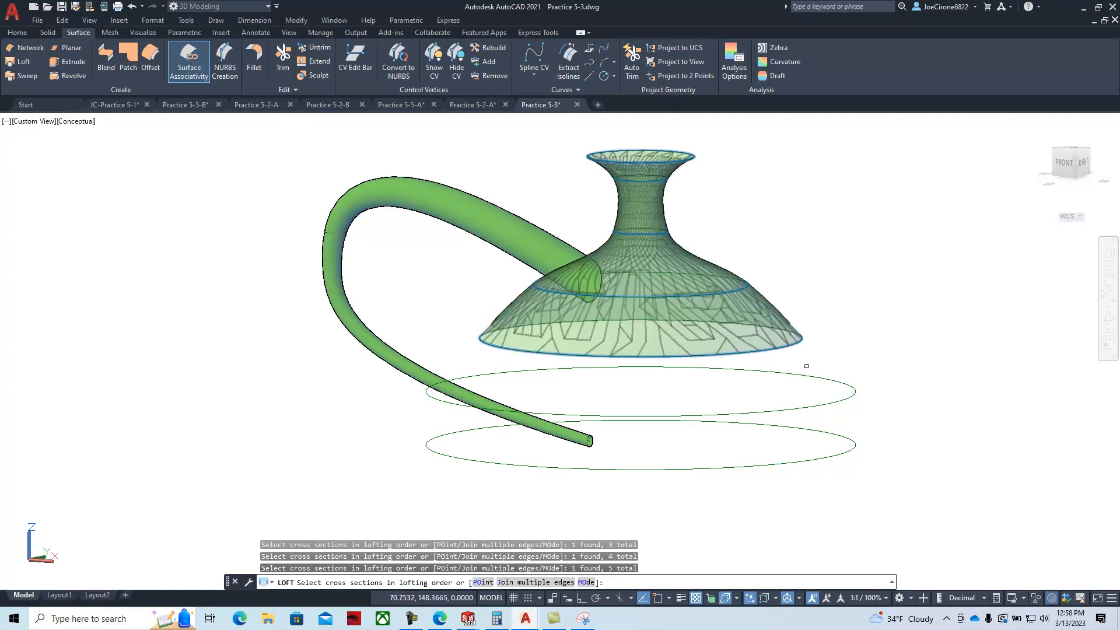
left_click(846, 398)
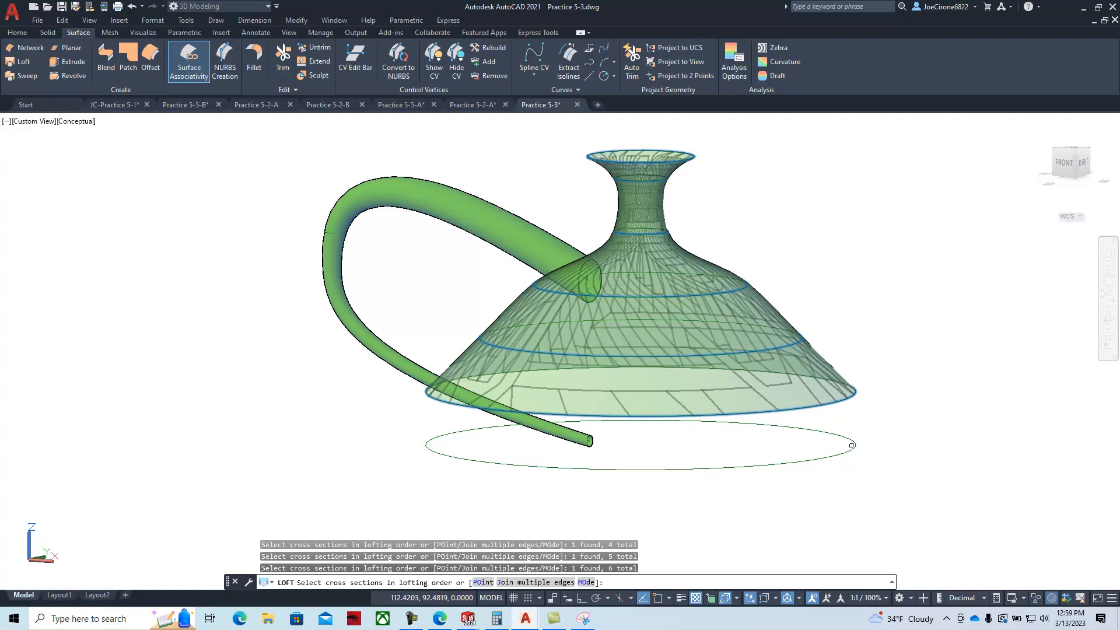
left_click(855, 444)
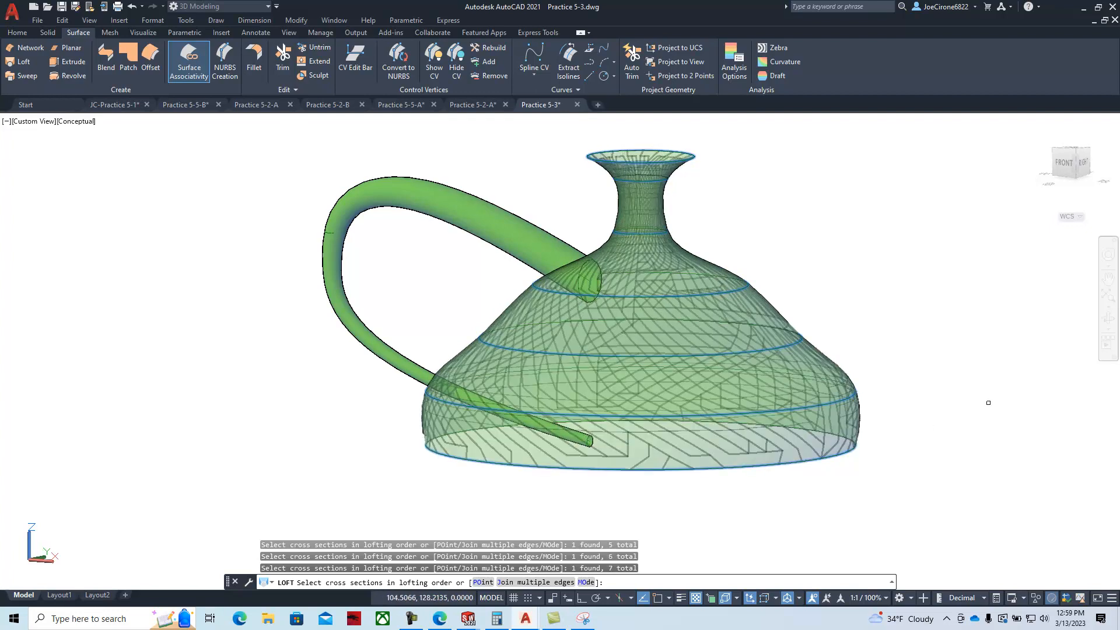
key("Return")
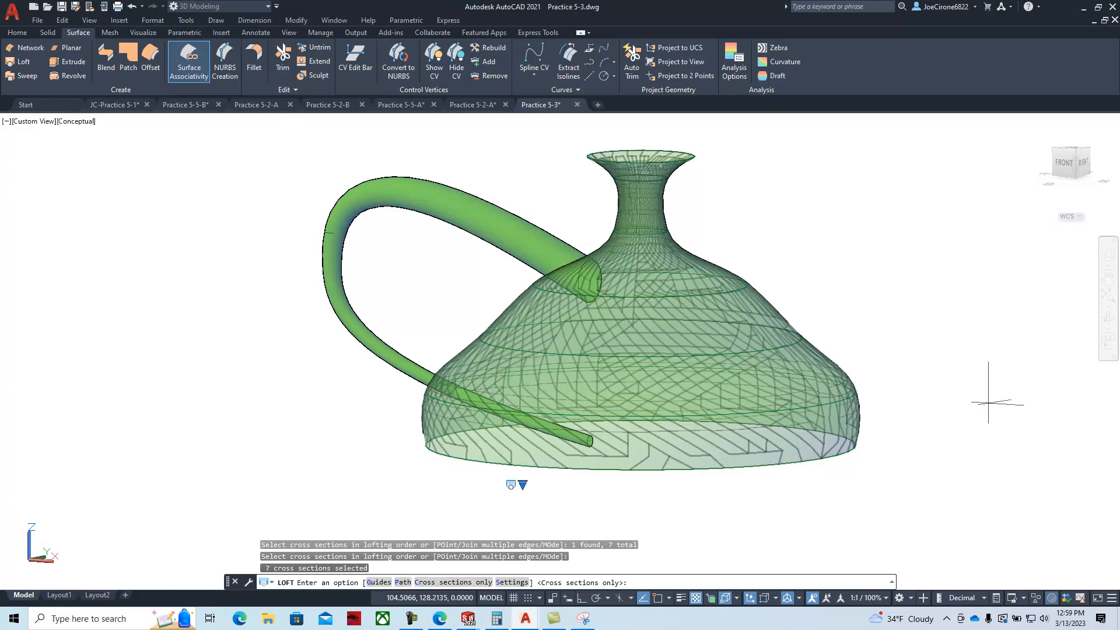
key("Return")
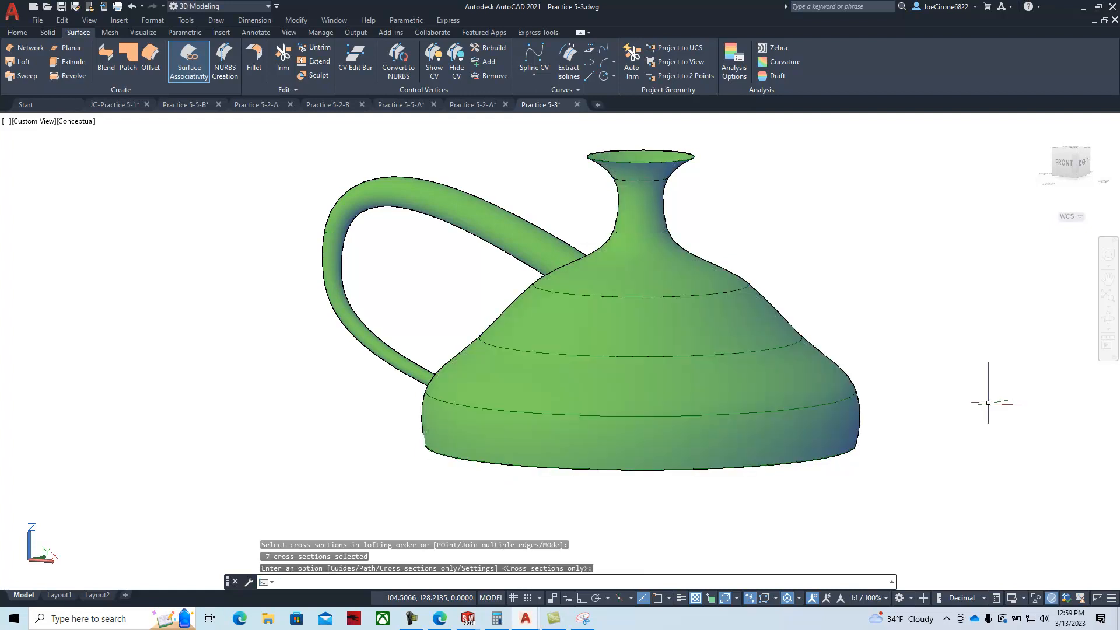
- Undo the jug body loft that leaves out the separate base circle underneath
scroll(827, 419, "down", 3)
middle_click_drag(830, 463, 770, 356)
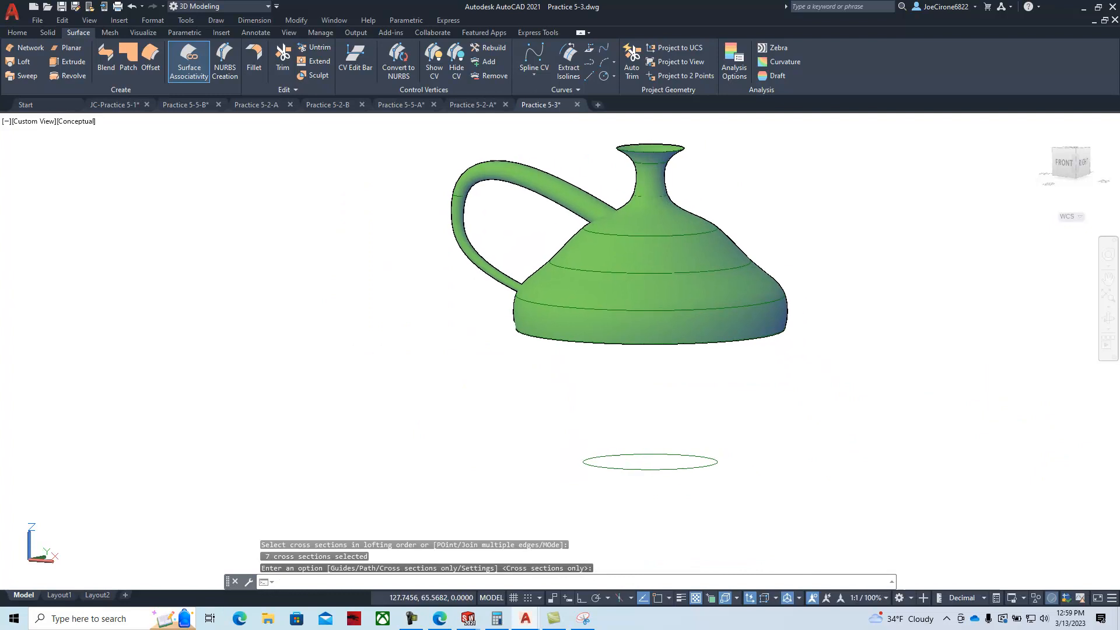
left_click(129, 9)
left_click(128, 10)
left_click(128, 10)
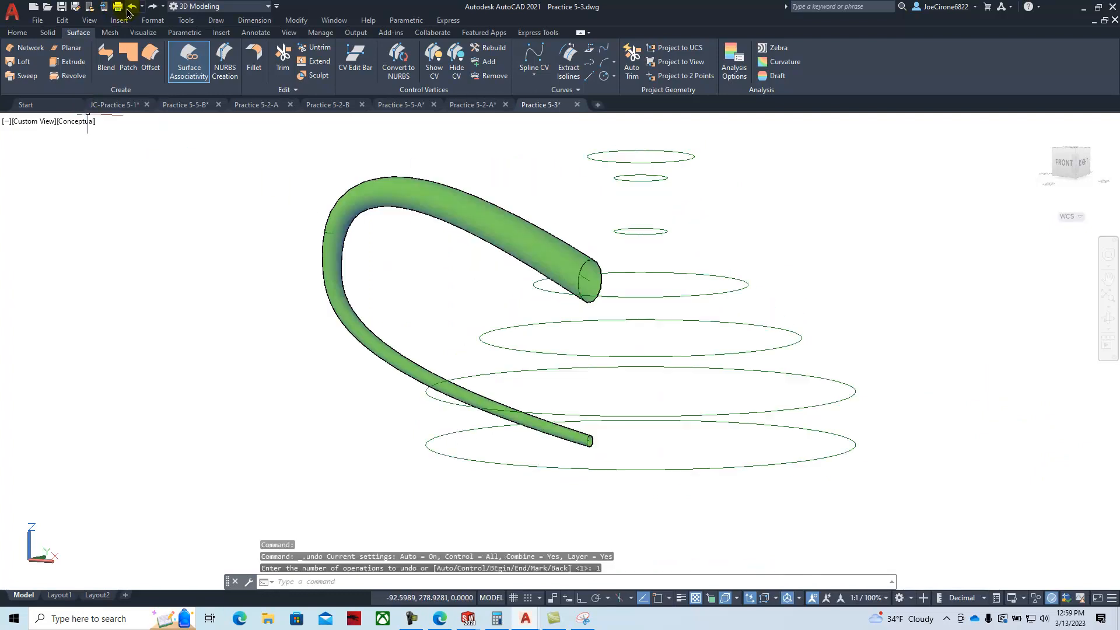
- Loft a cross-sections-only surface through all eight jug body circles, selecting them from the mouth down to the base circle
scroll(319, 229, "down", 5)
scroll(395, 318, "up", 2)
middle_click_drag(410, 260, 464, 288)
left_click(19, 62)
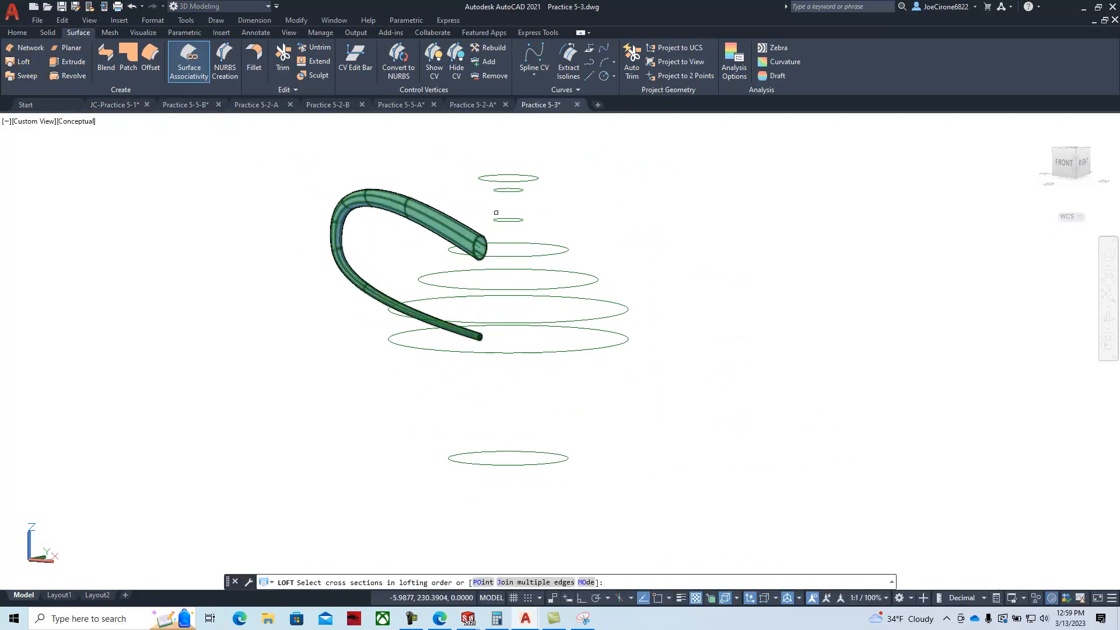
left_click(524, 181)
left_click(516, 190)
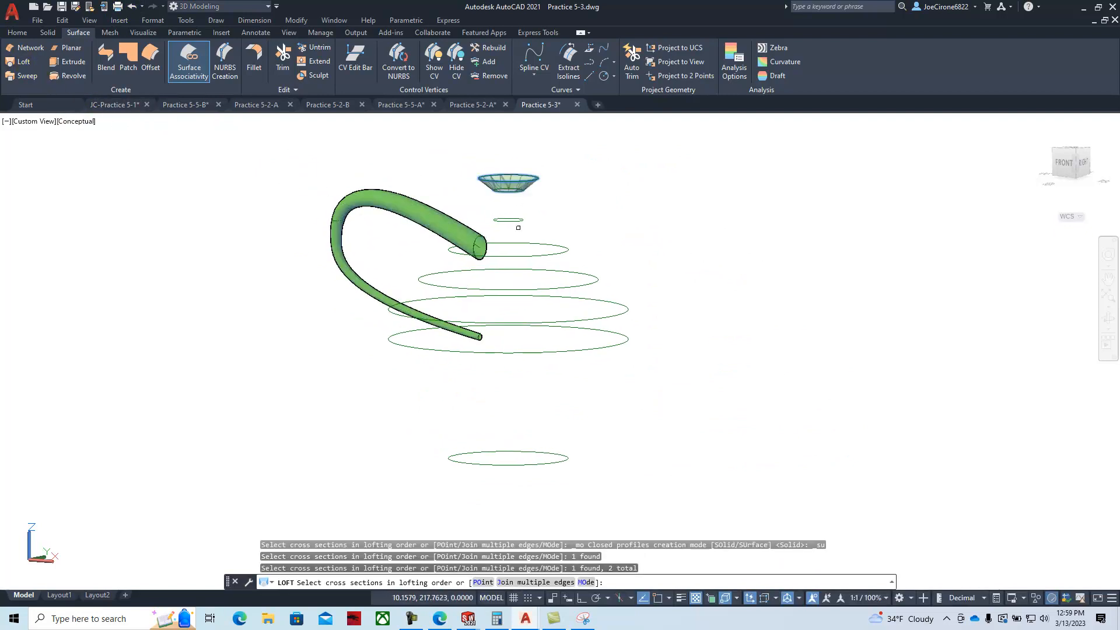
left_click(517, 221)
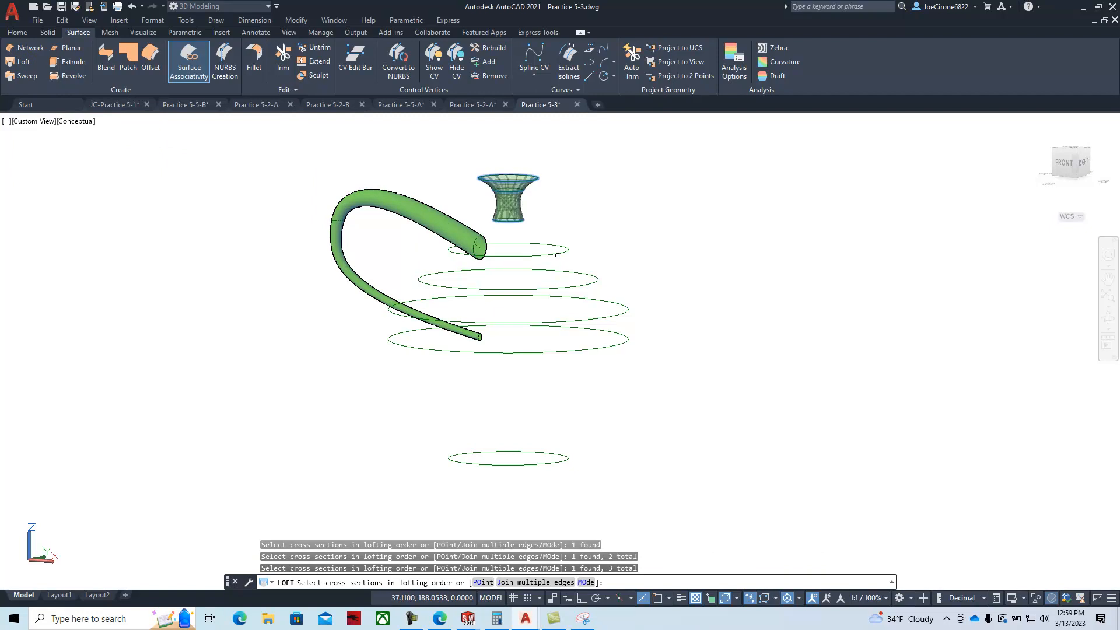
left_click(557, 255)
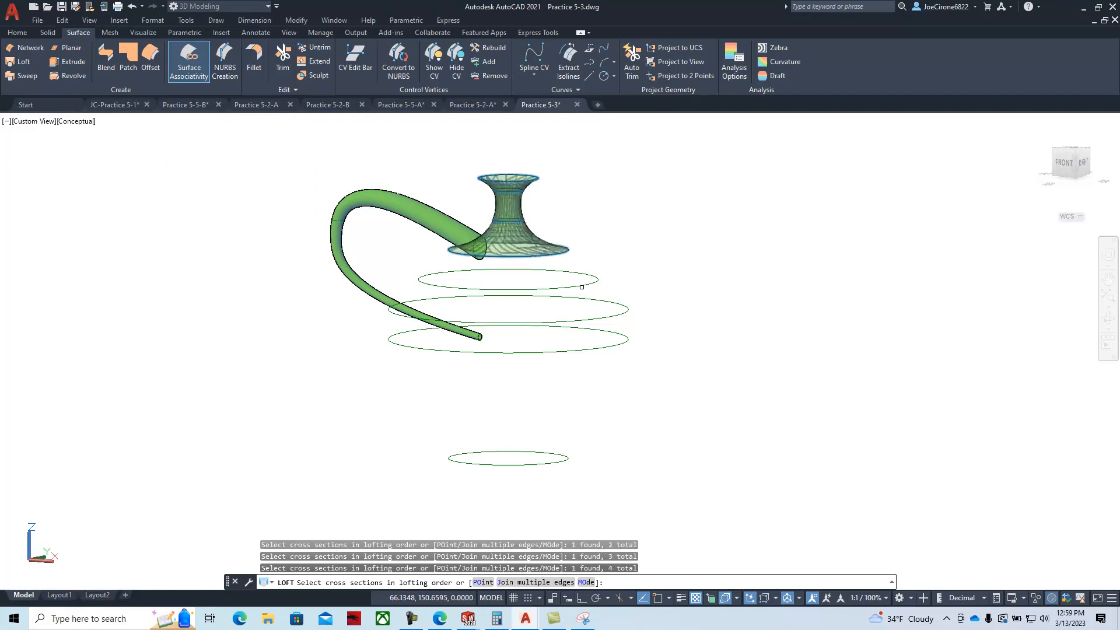
left_click(582, 287)
left_click(609, 315)
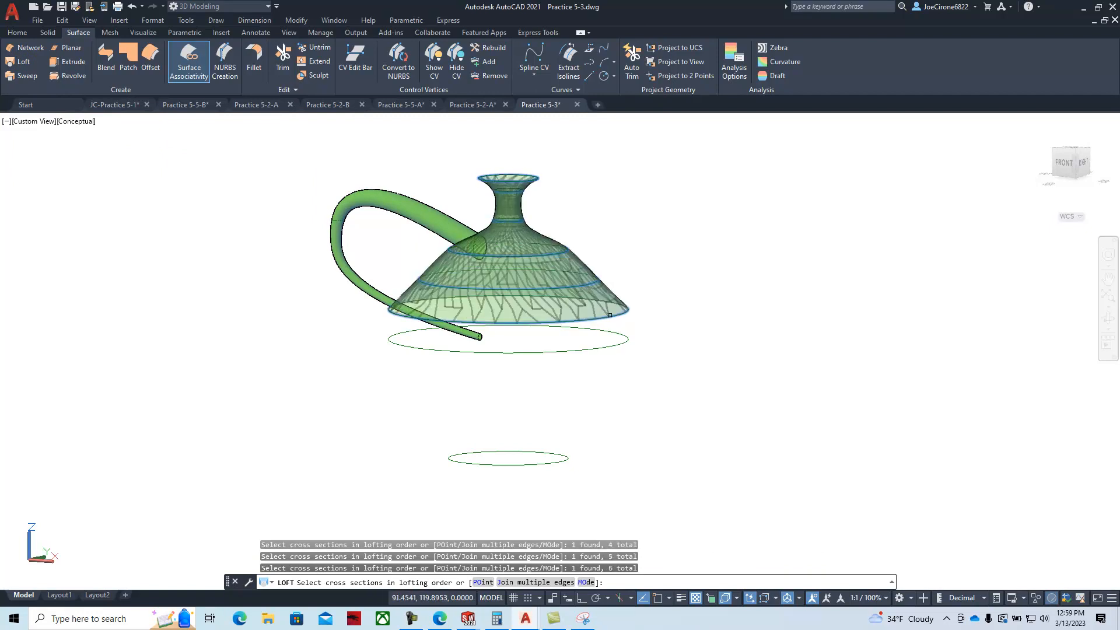
left_click(619, 342)
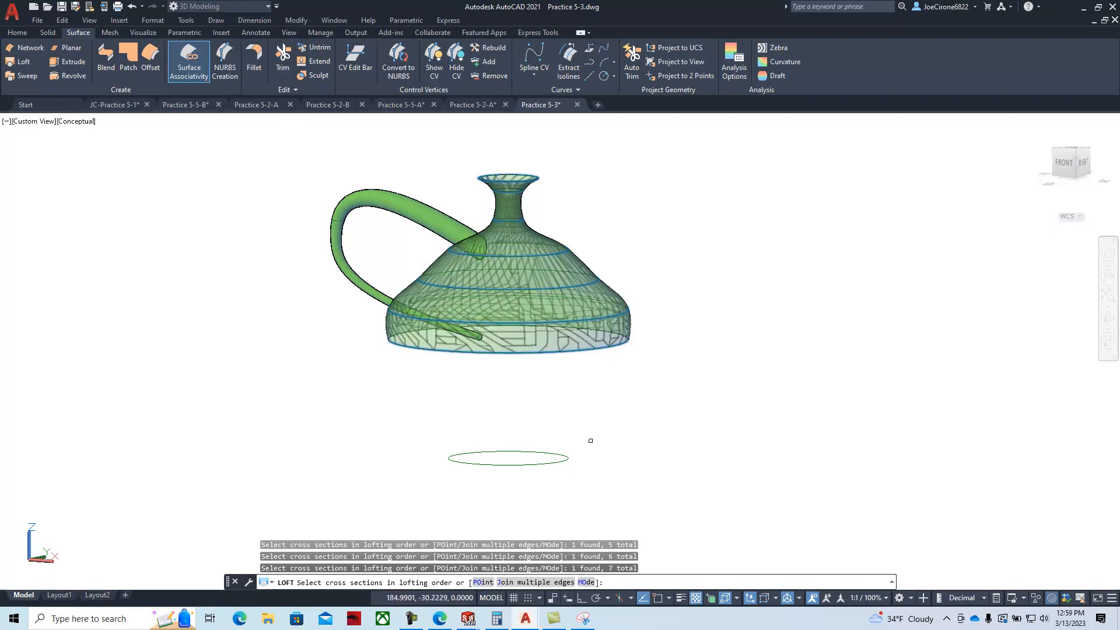
left_click(561, 463)
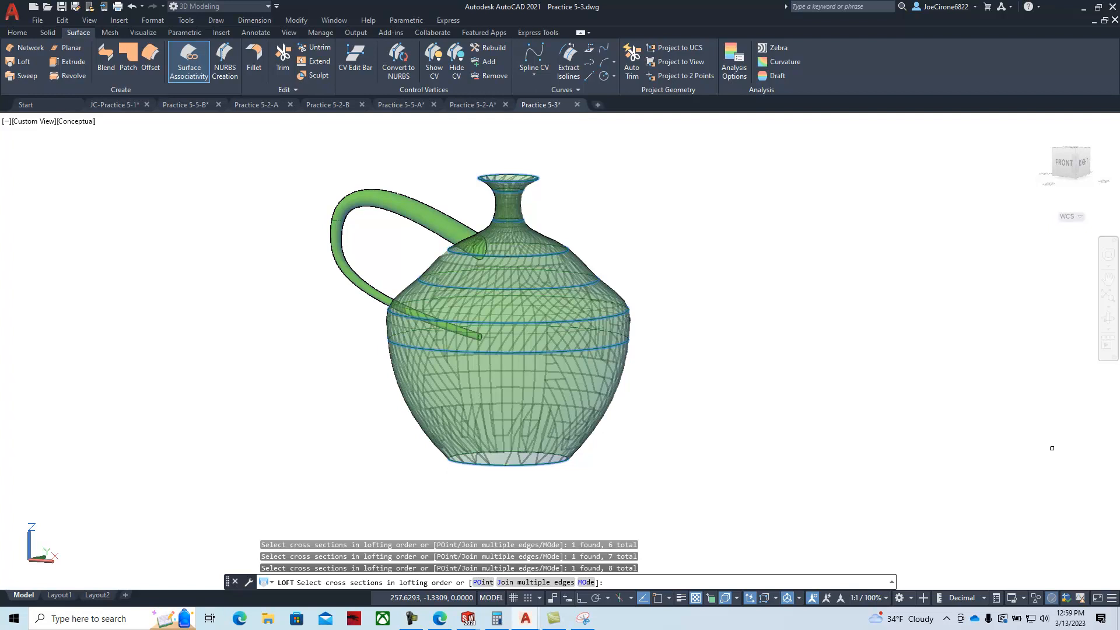
scroll(846, 442, "down", 2)
middle_click_drag(714, 445, 637, 423)
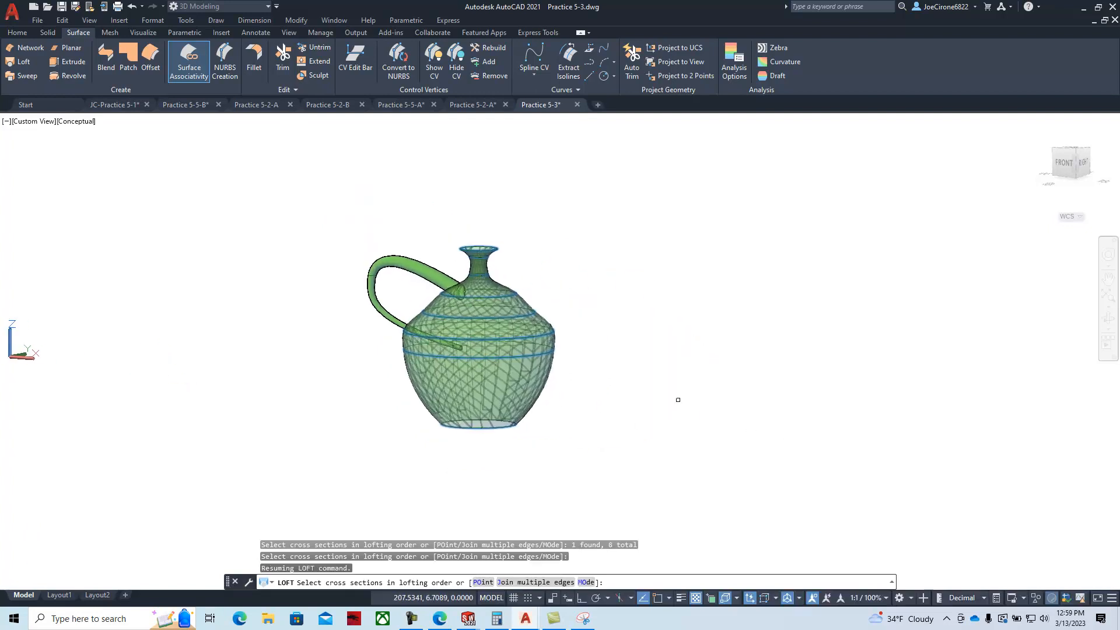
key("Return")
key("Return")
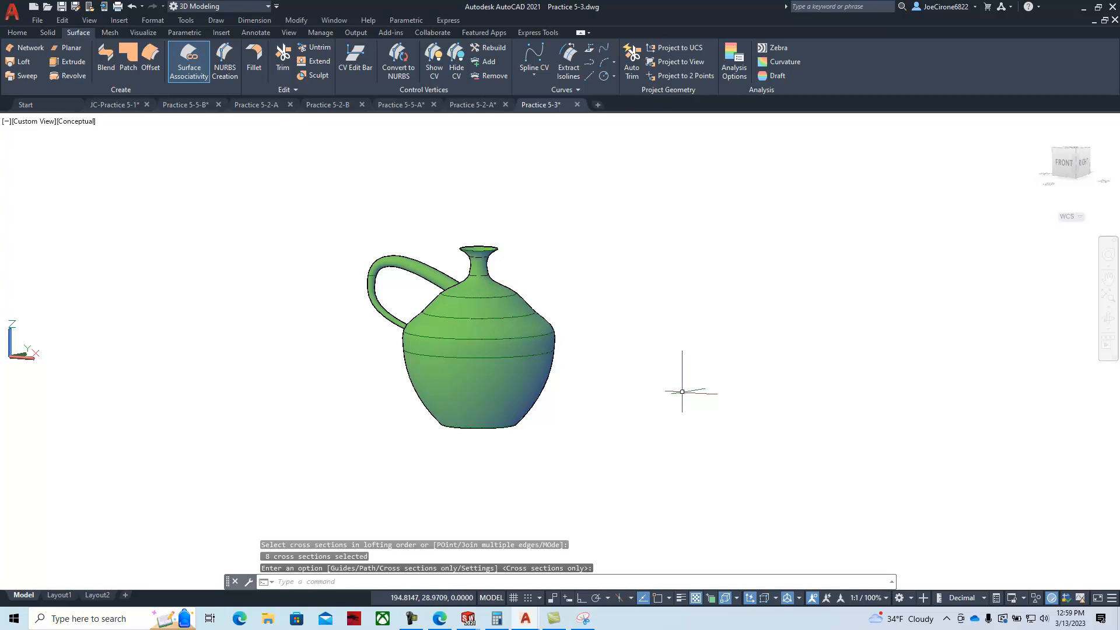
- Set the visual style to X-ray and check the handle trimming and base patching instructions in the PDF
left_click(88, 120)
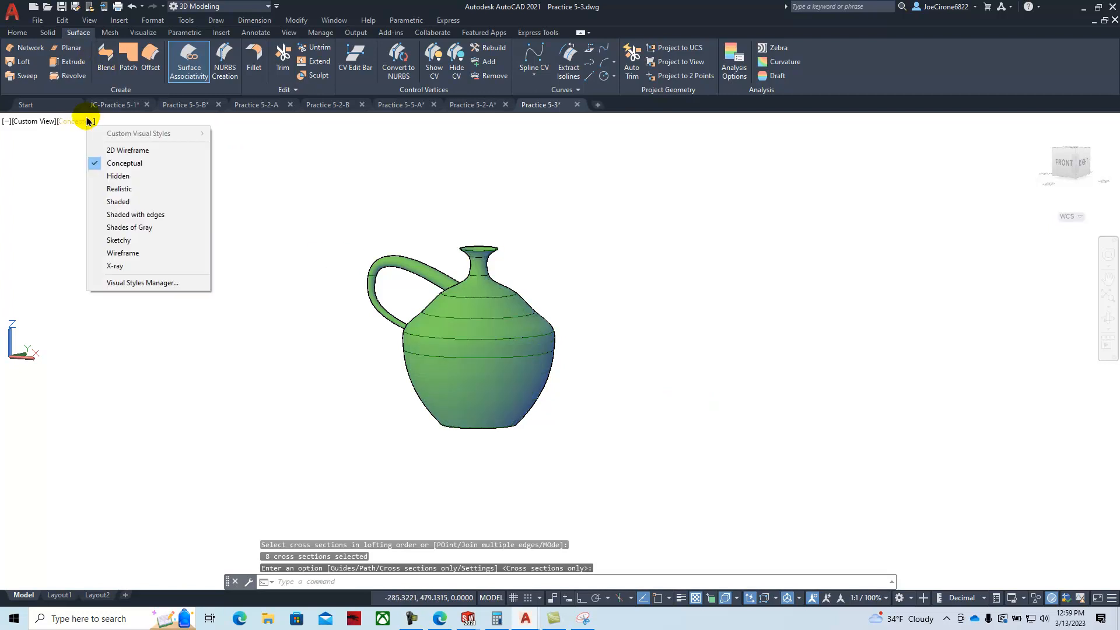
left_click(108, 266)
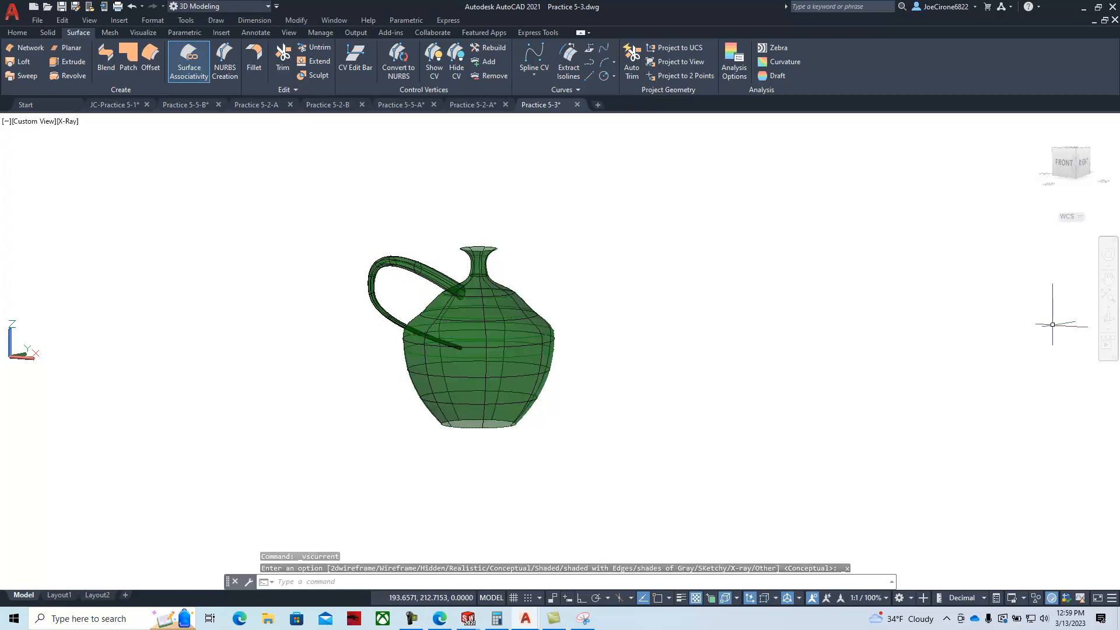
left_click_drag(1119, 97, 400, 64)
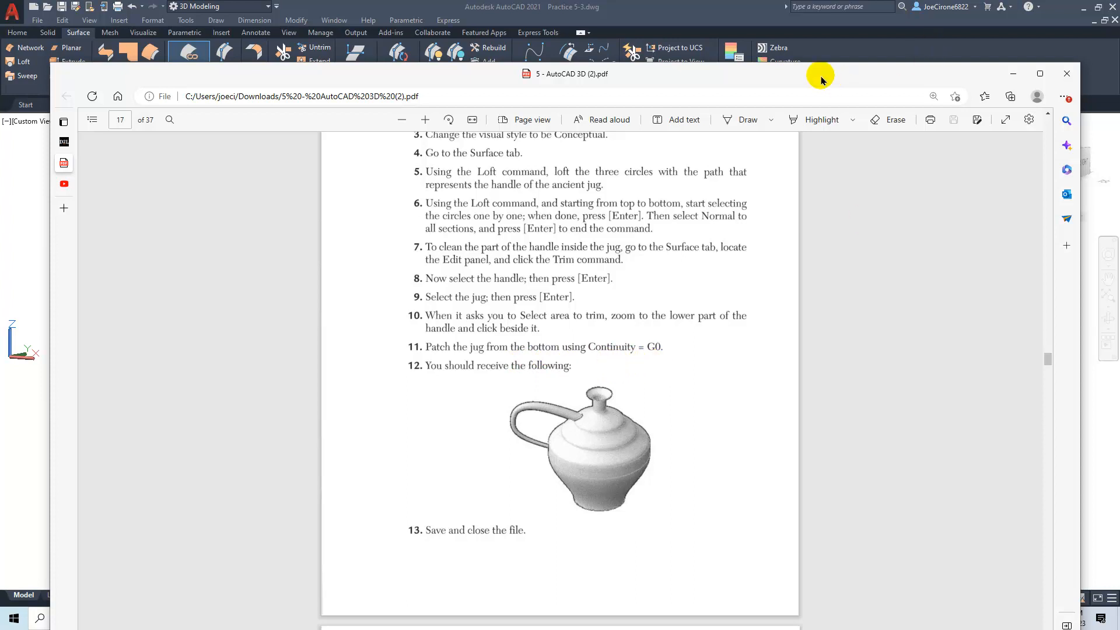
left_click_drag(820, 80, 1119, 82)
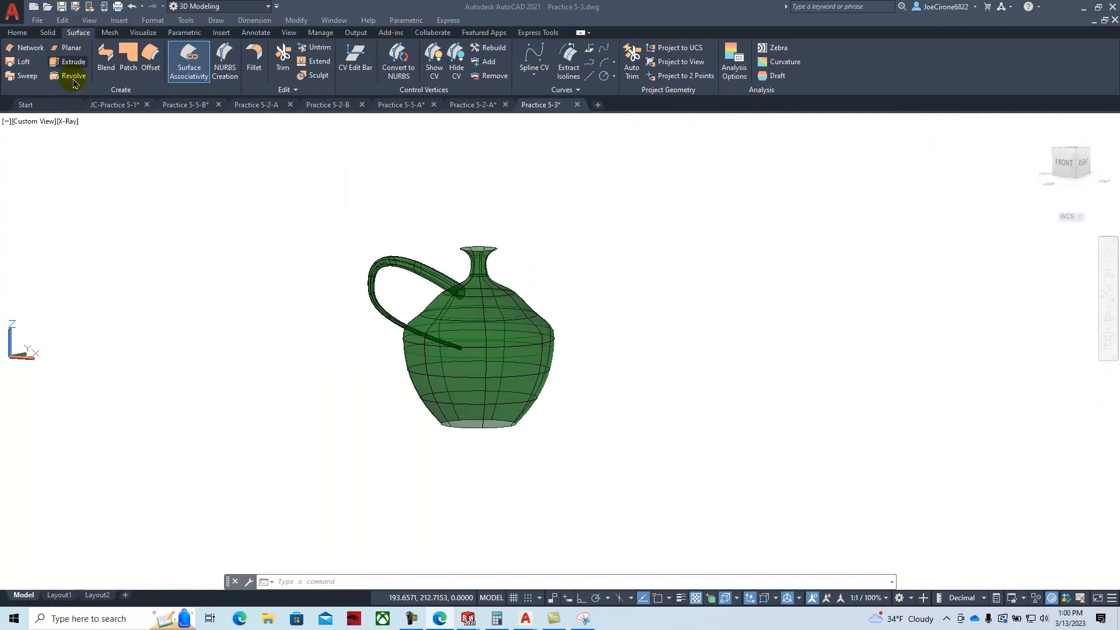
left_click(280, 68)
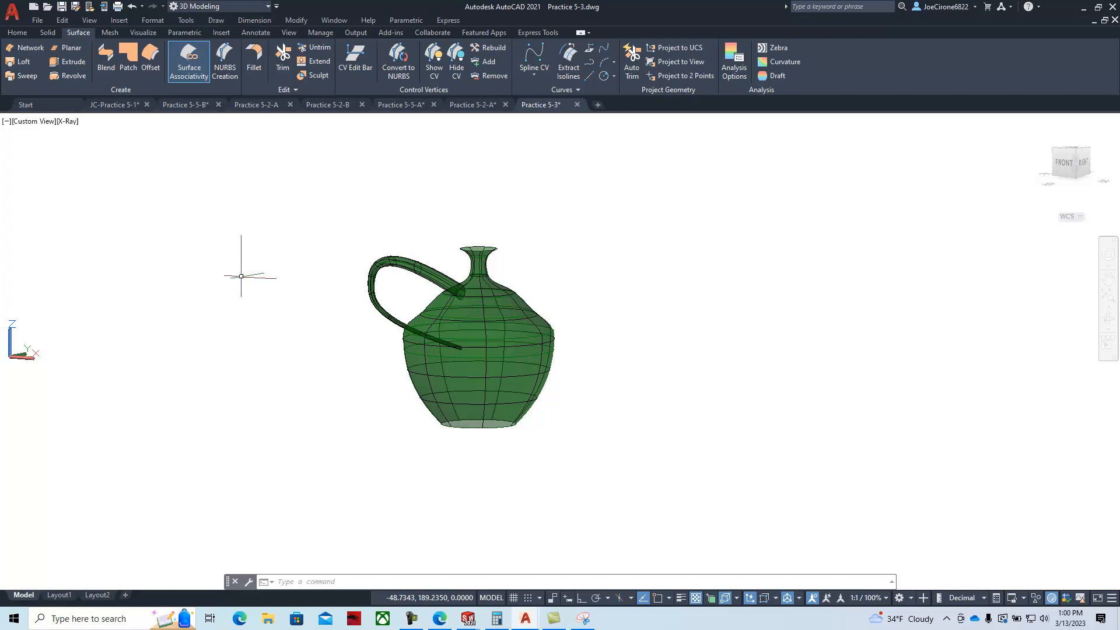
left_click(387, 259)
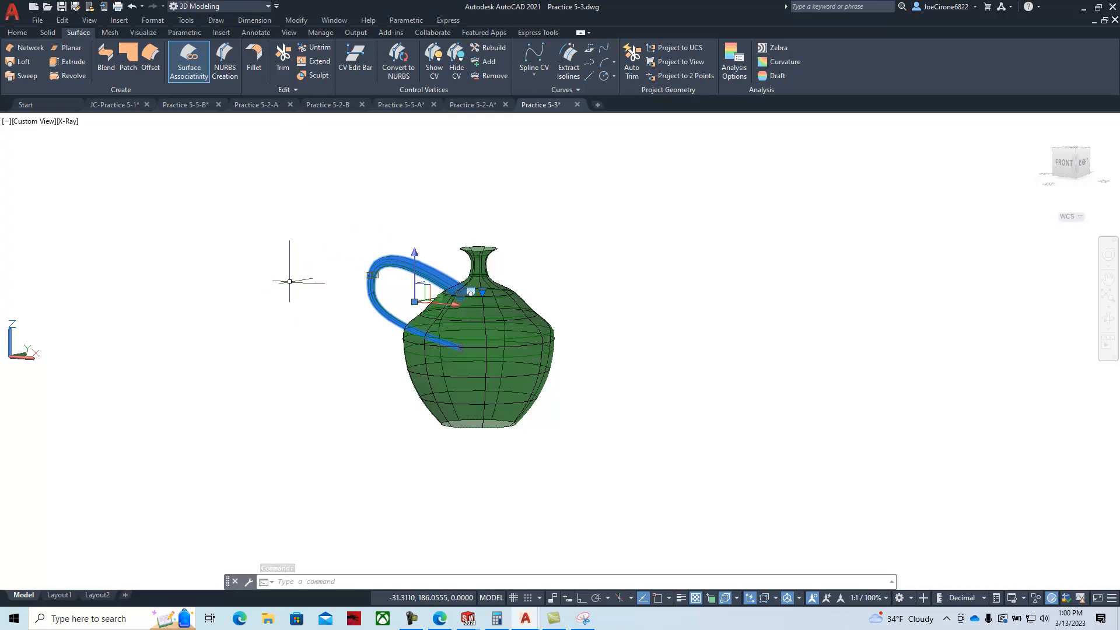
key("Return")
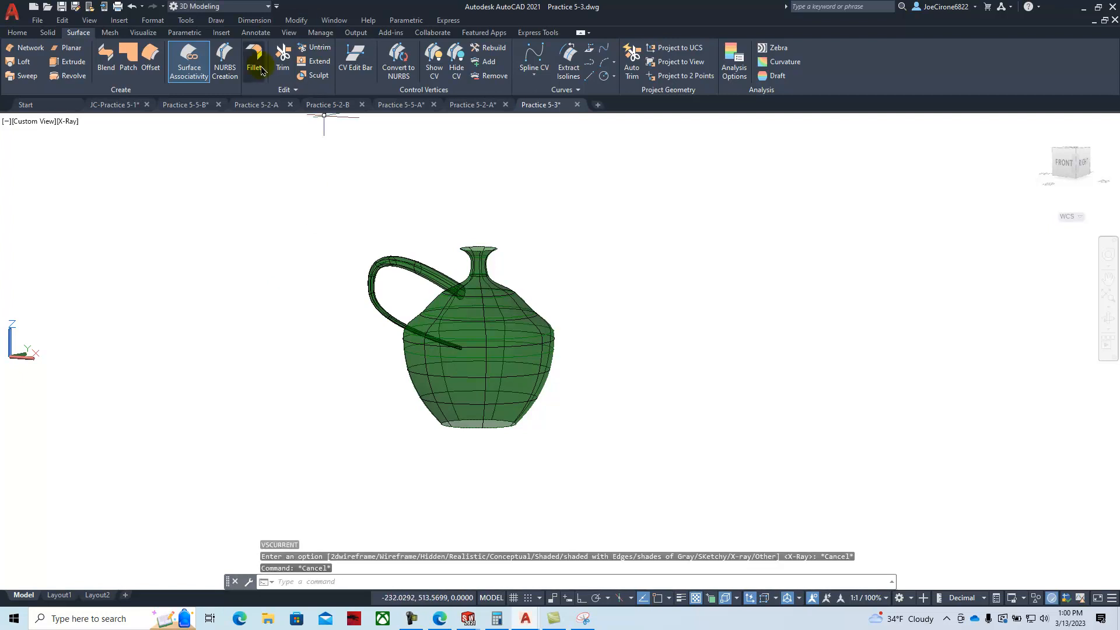
- Trim away both ends of the handle surface inside the jug with Surface Trim, using the jug body as the cutting surface
left_click(283, 56)
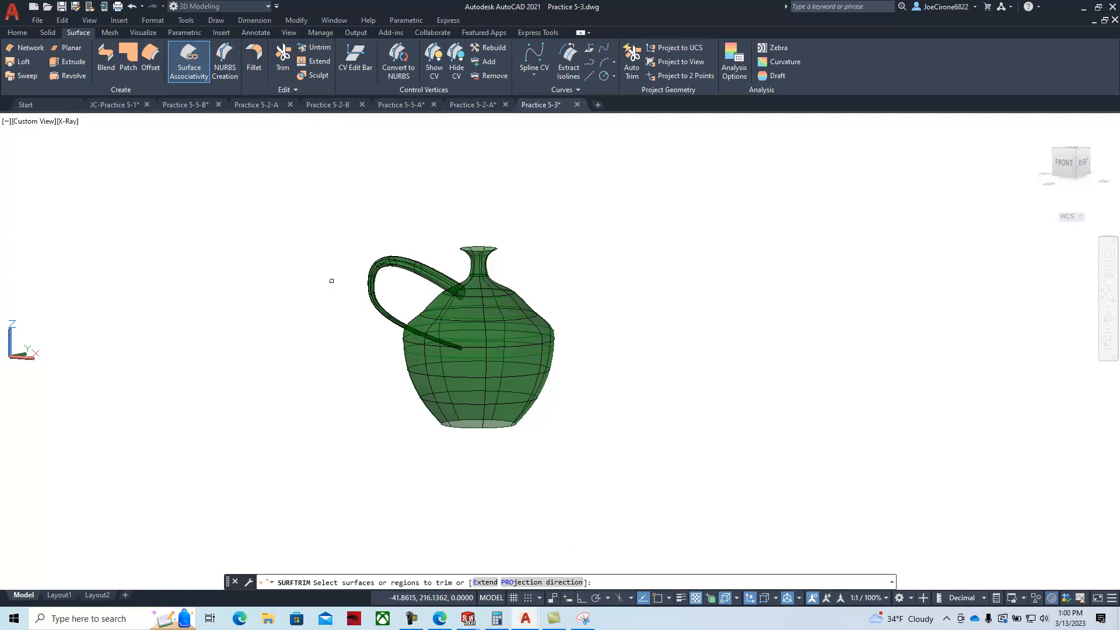
left_click(394, 257)
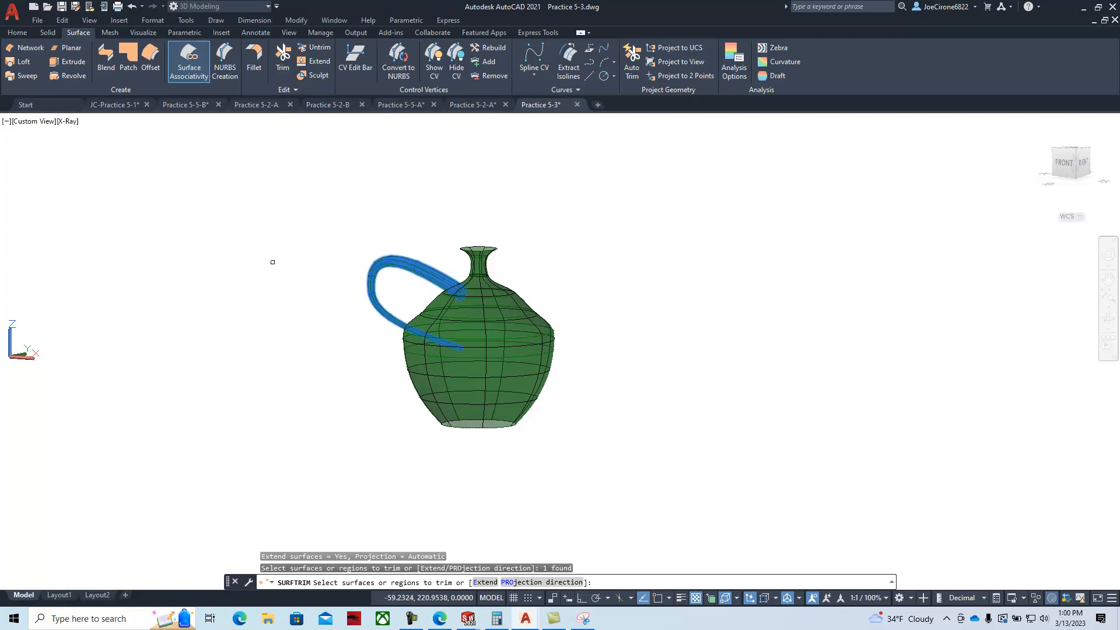
key("Return")
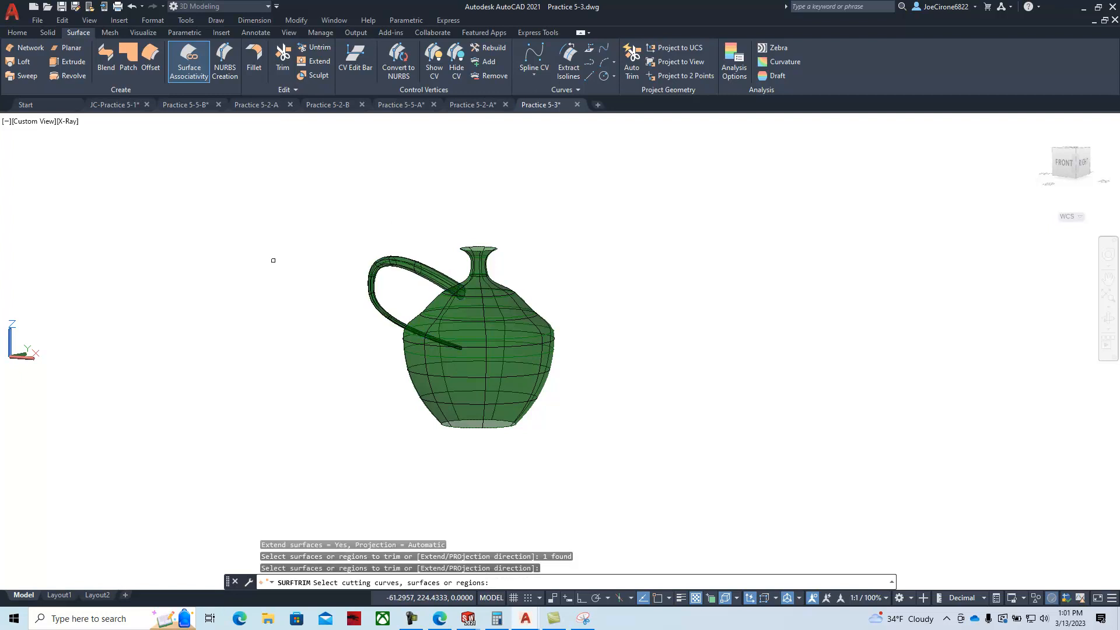
left_click(510, 324)
left_click(510, 324)
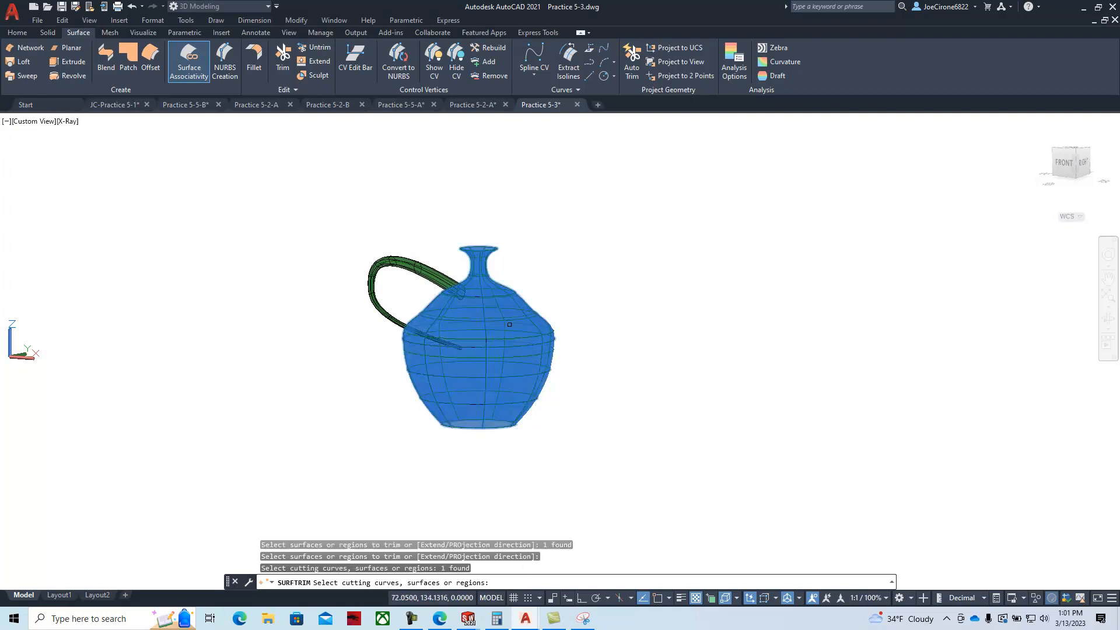
key("Return")
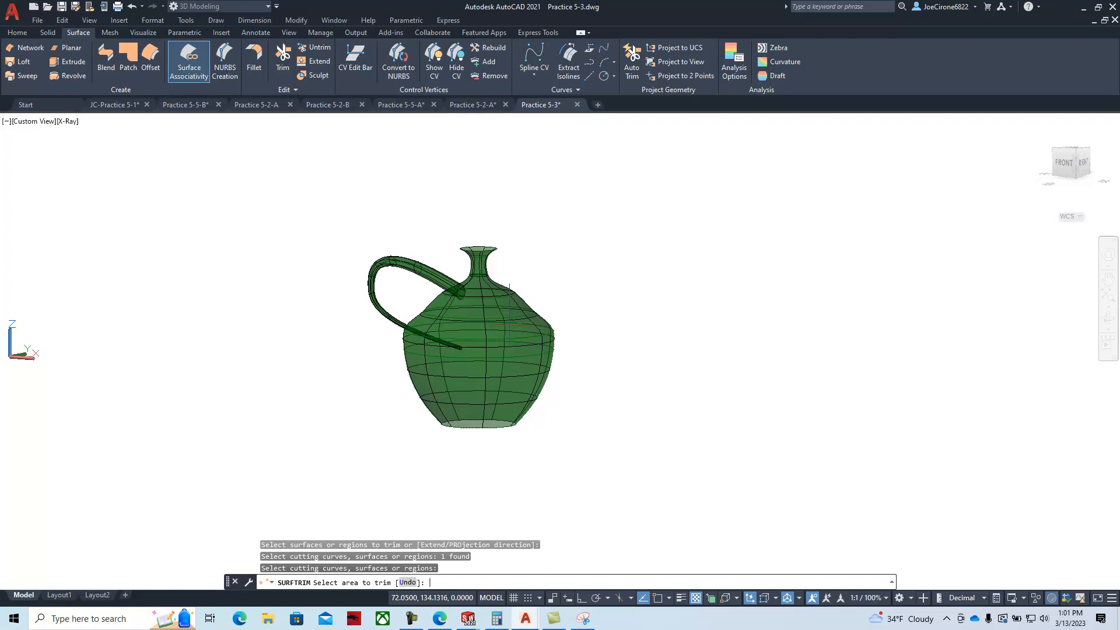
scroll(432, 344, "up", 8)
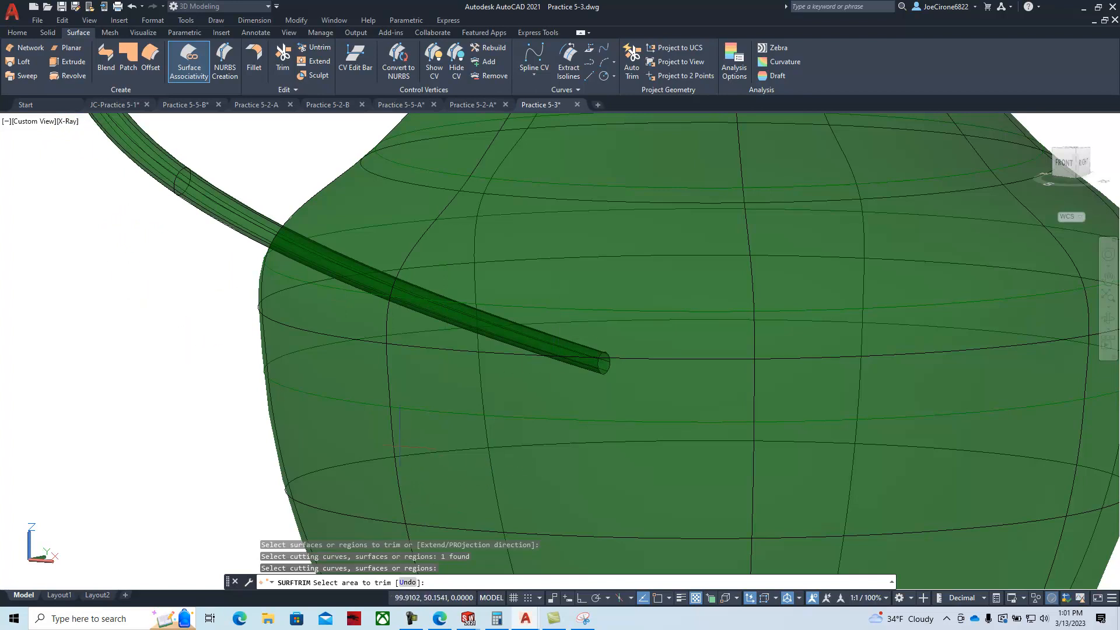
scroll(400, 449, "down", 6)
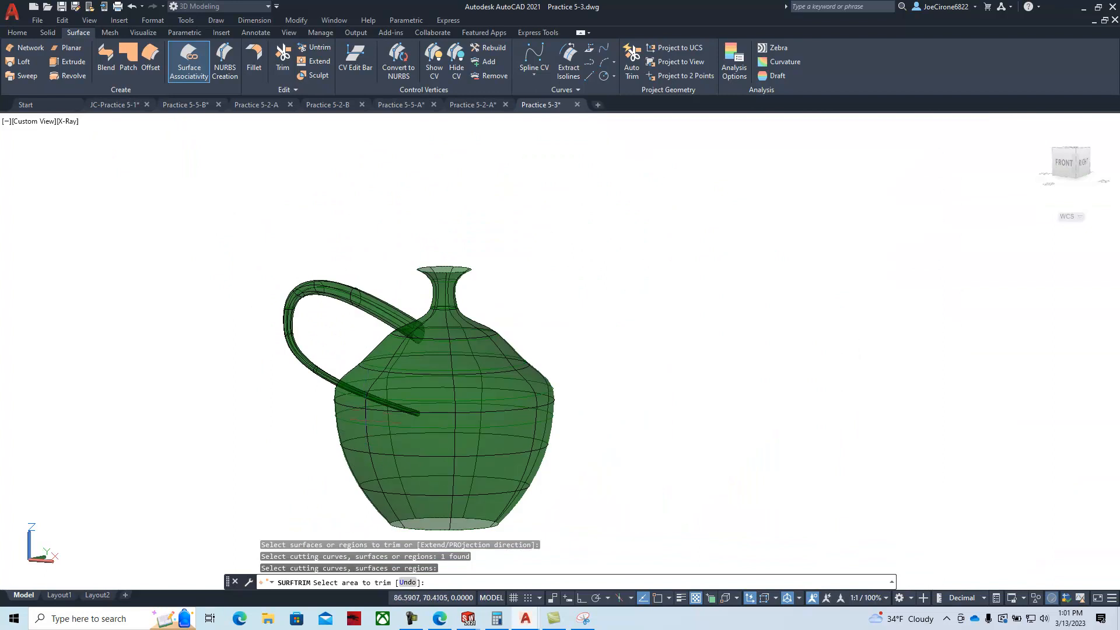
middle_click_drag(391, 438, 342, 282, "shift")
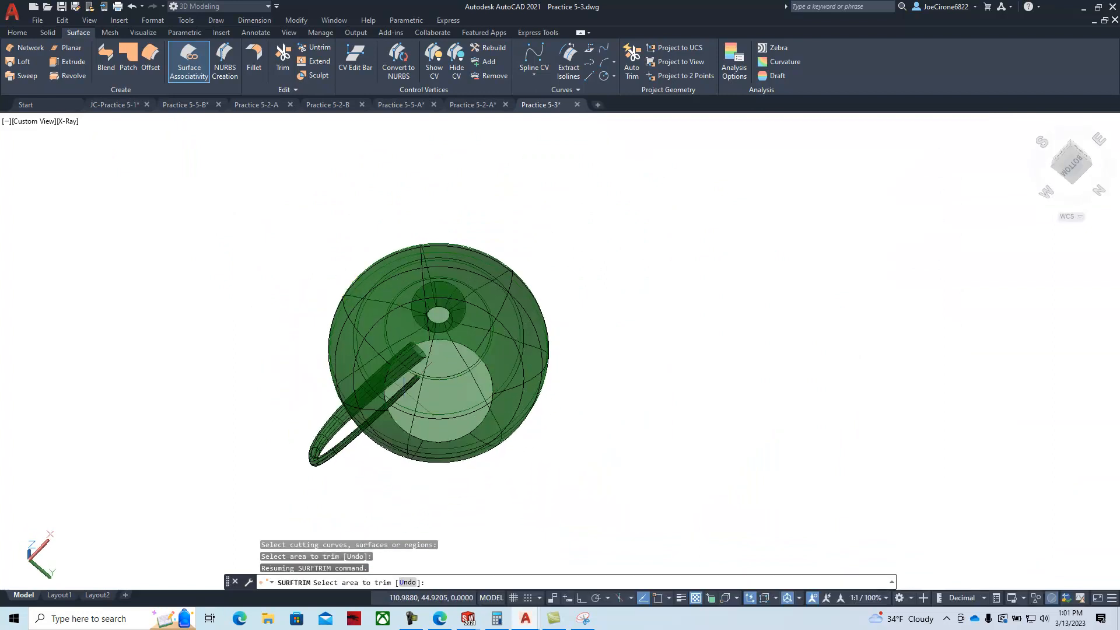
middle_click_drag(580, 245, 621, 415, "shift")
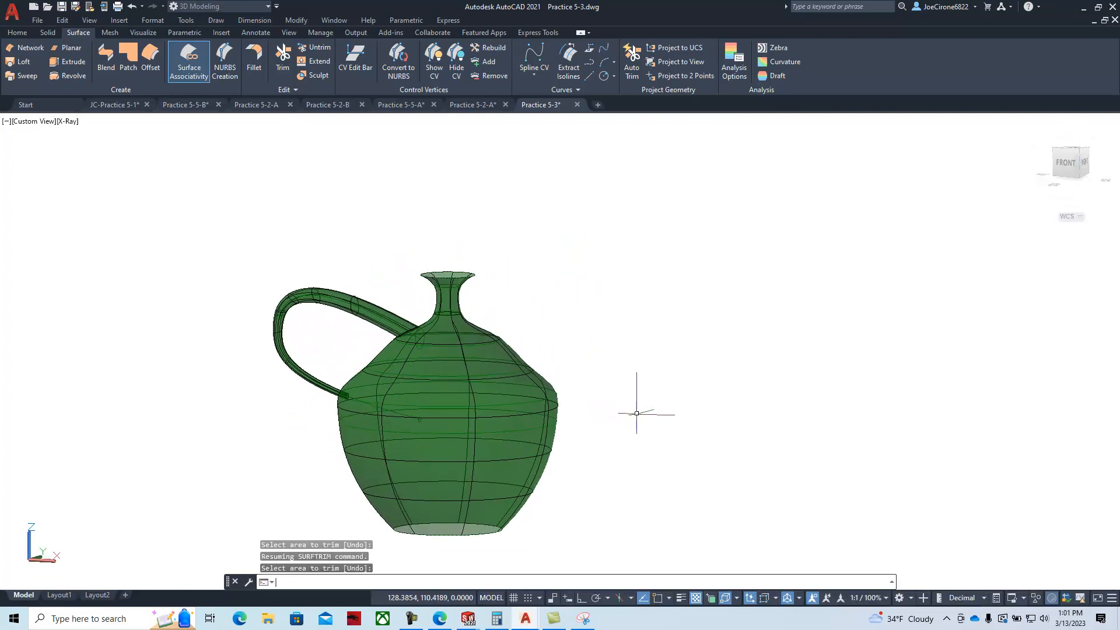
key("Return")
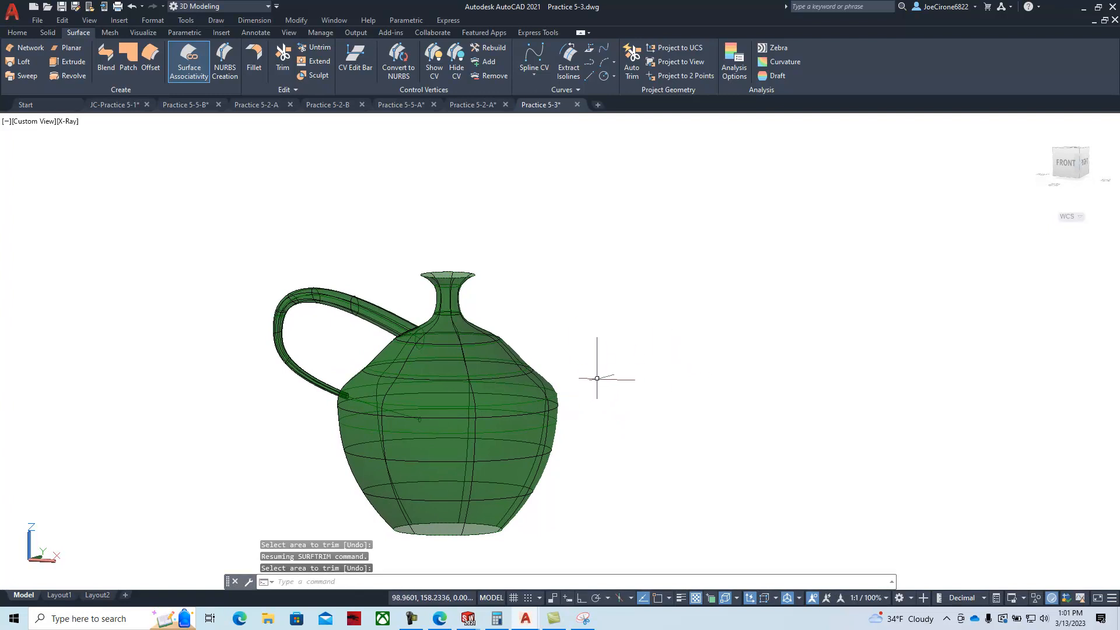
- Try to run a command named "continuity" with the trimmed jug in view
middle_click_drag(614, 377, 683, 350)
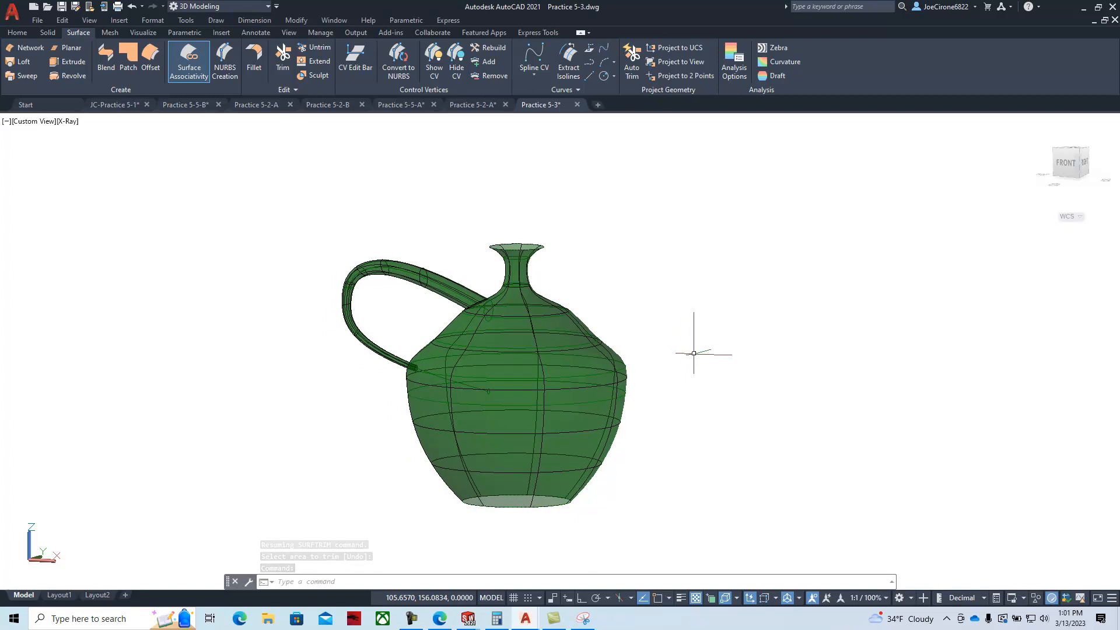
type("con")
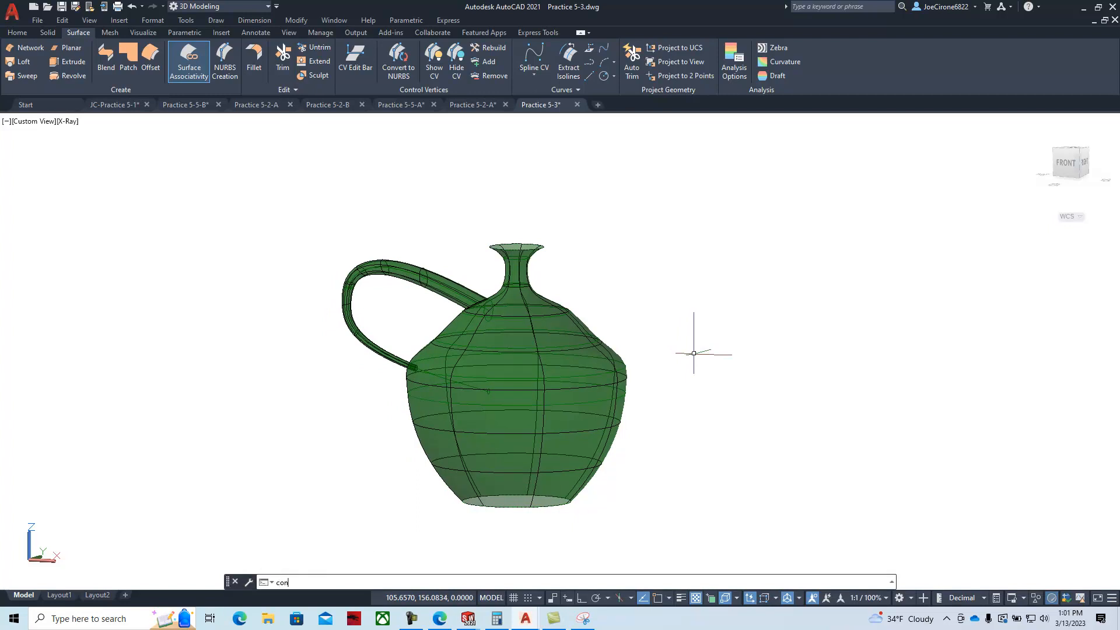
type("tinu")
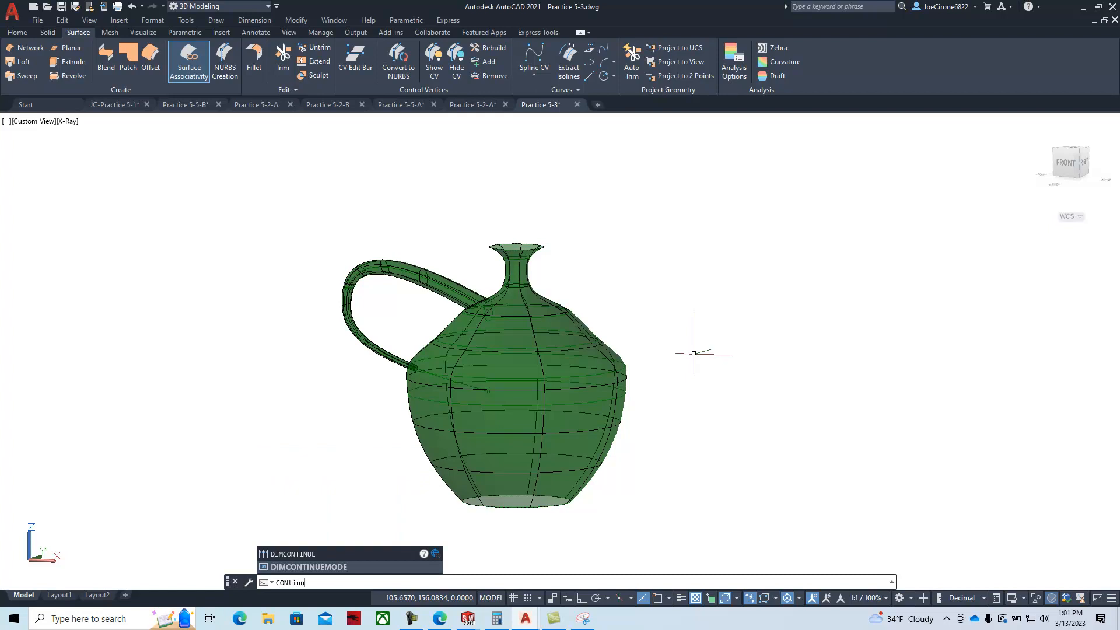
type("ity")
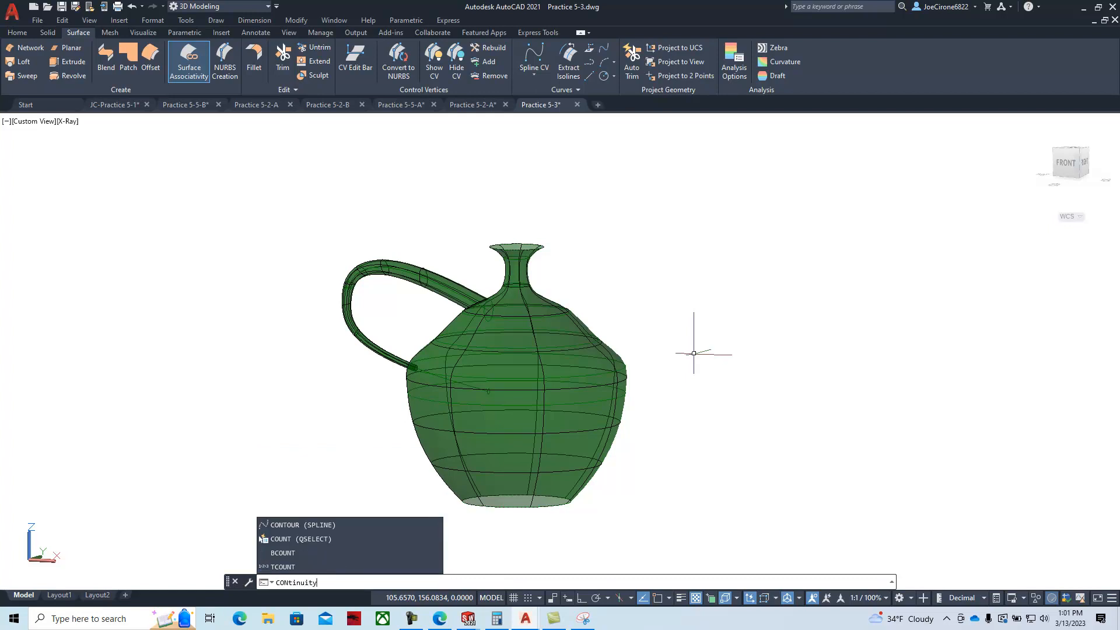
key("Return")
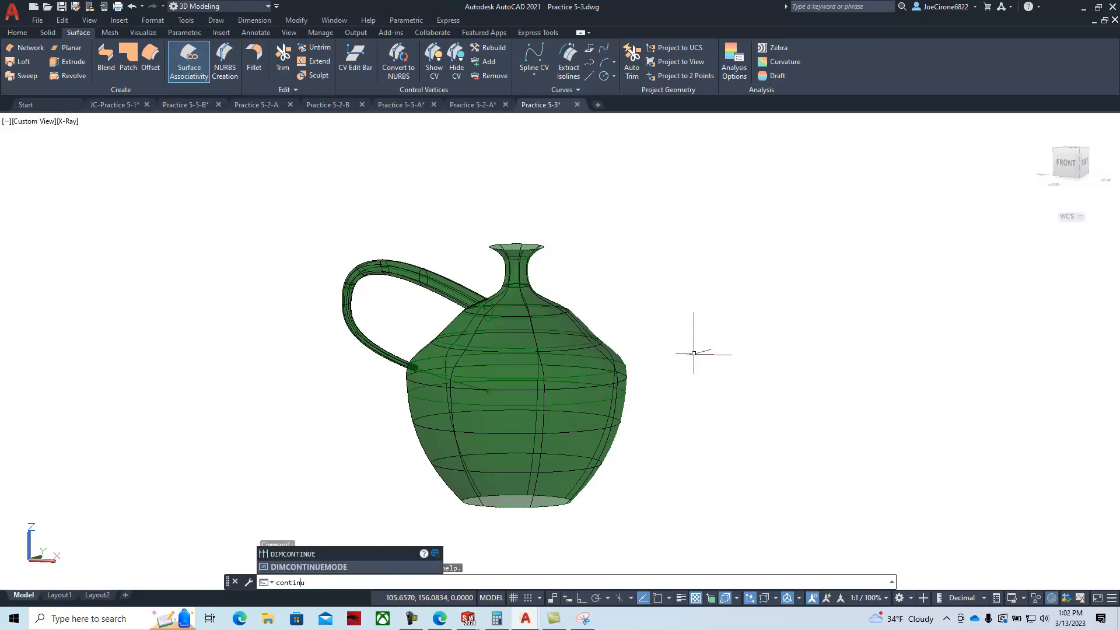
type("uity")
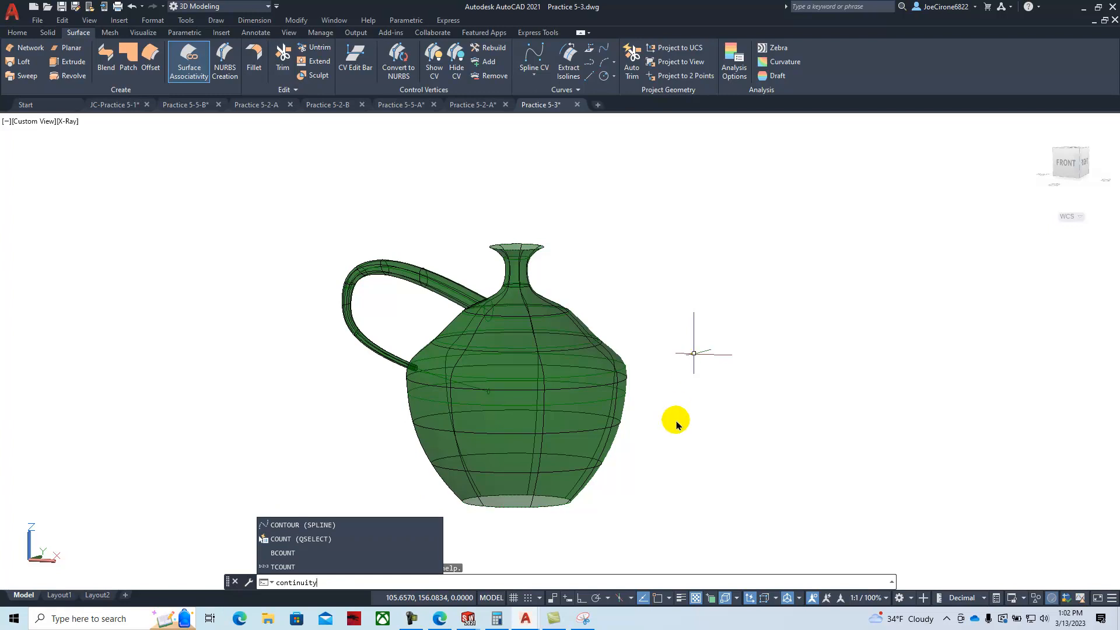
key("Return")
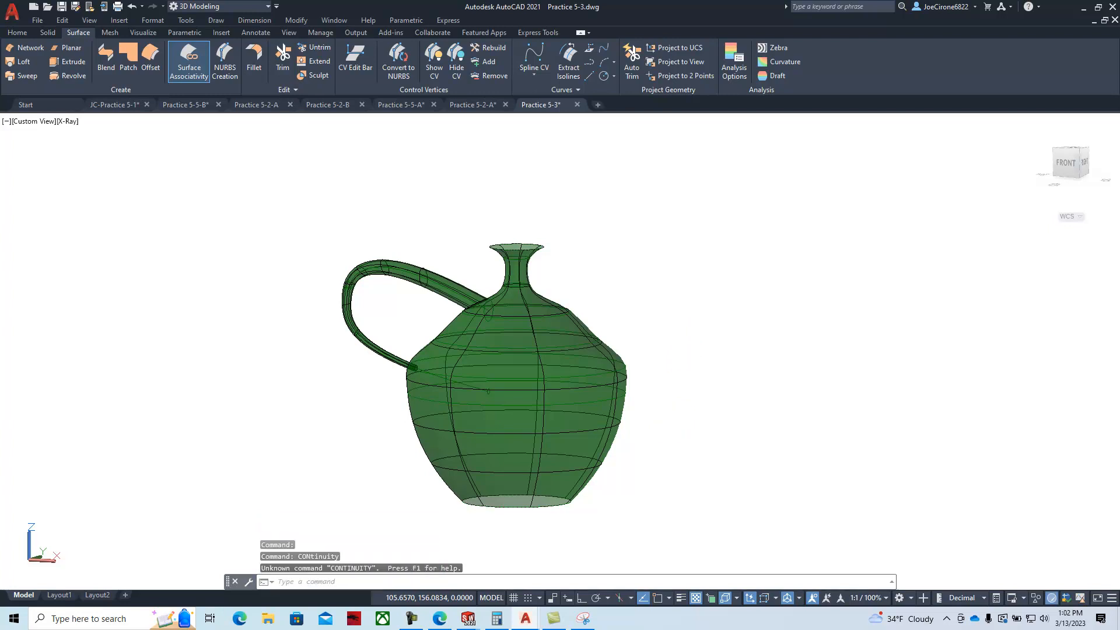
middle_click_drag(720, 387, 665, 377)
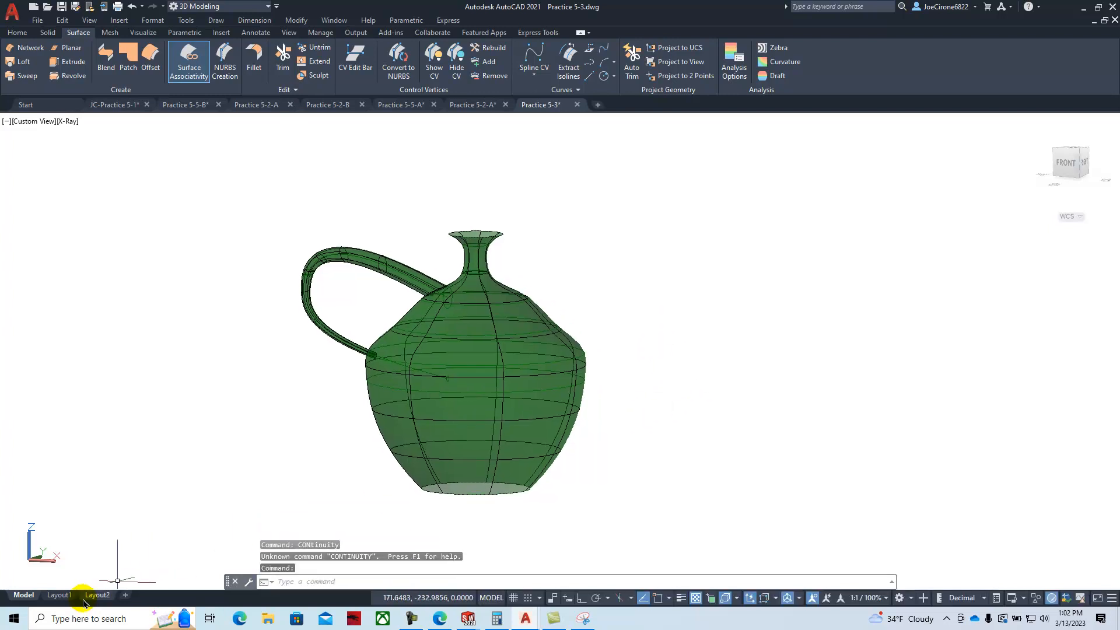
- Insert the "B-Size MEC Title Block Page 1" layout from the B-size MEC template in the Downloads folder and switch to that layout
mouse_move(59, 596)
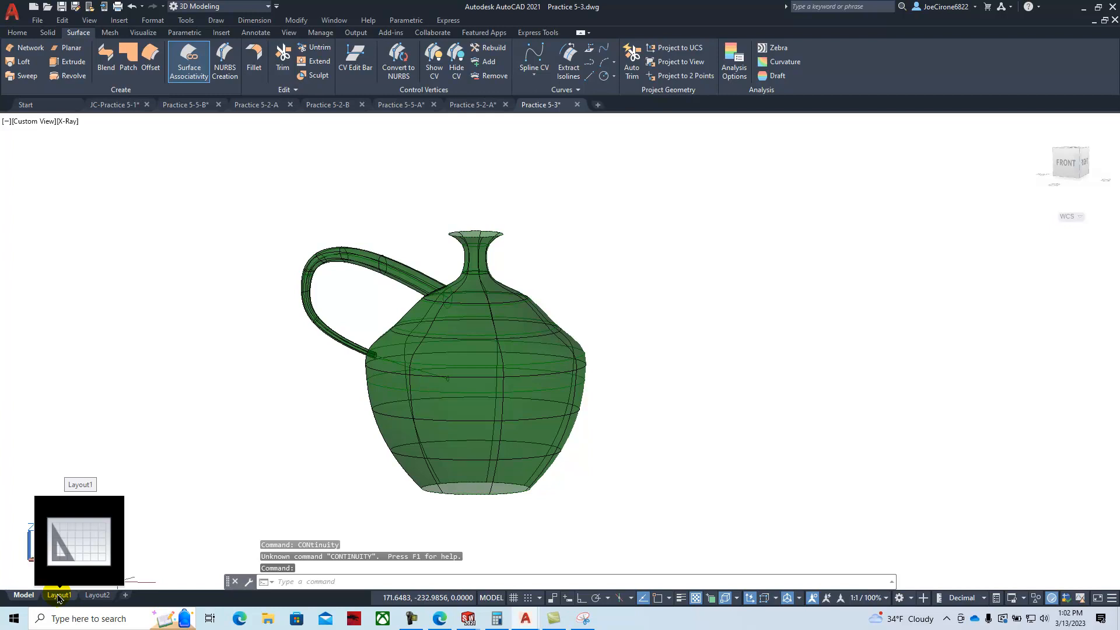
left_click(59, 596)
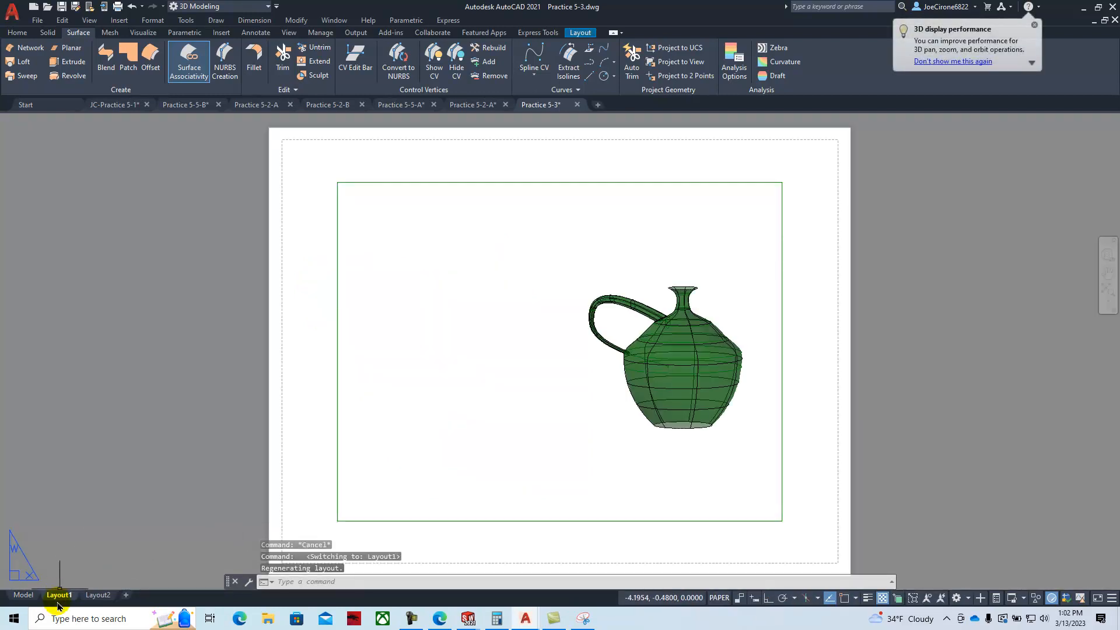
right_click(62, 594)
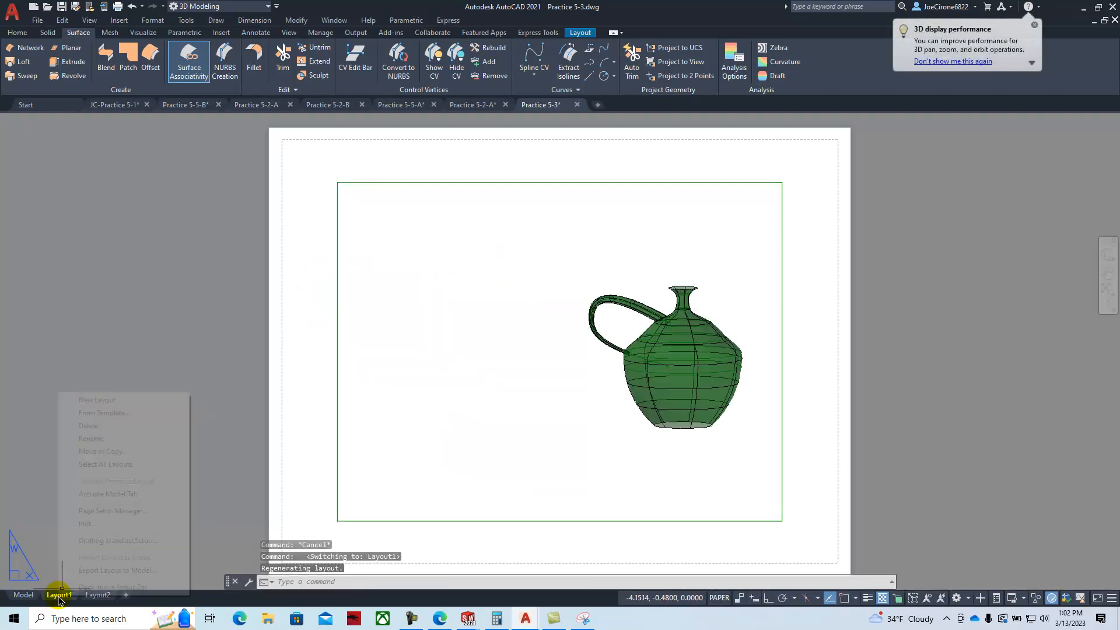
left_click(105, 413)
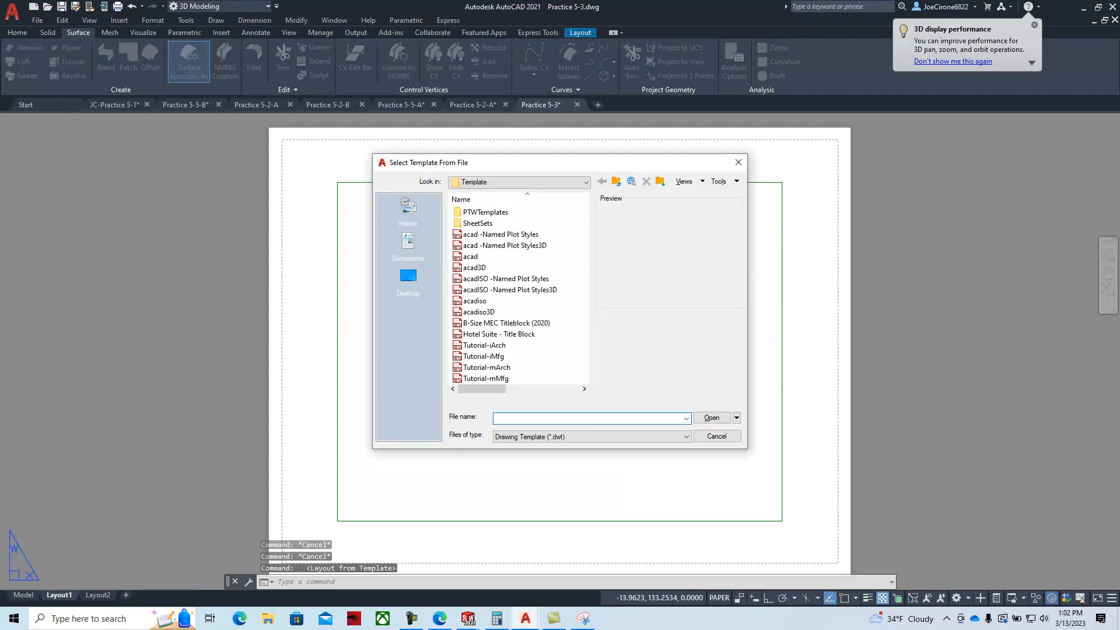
left_click(507, 284)
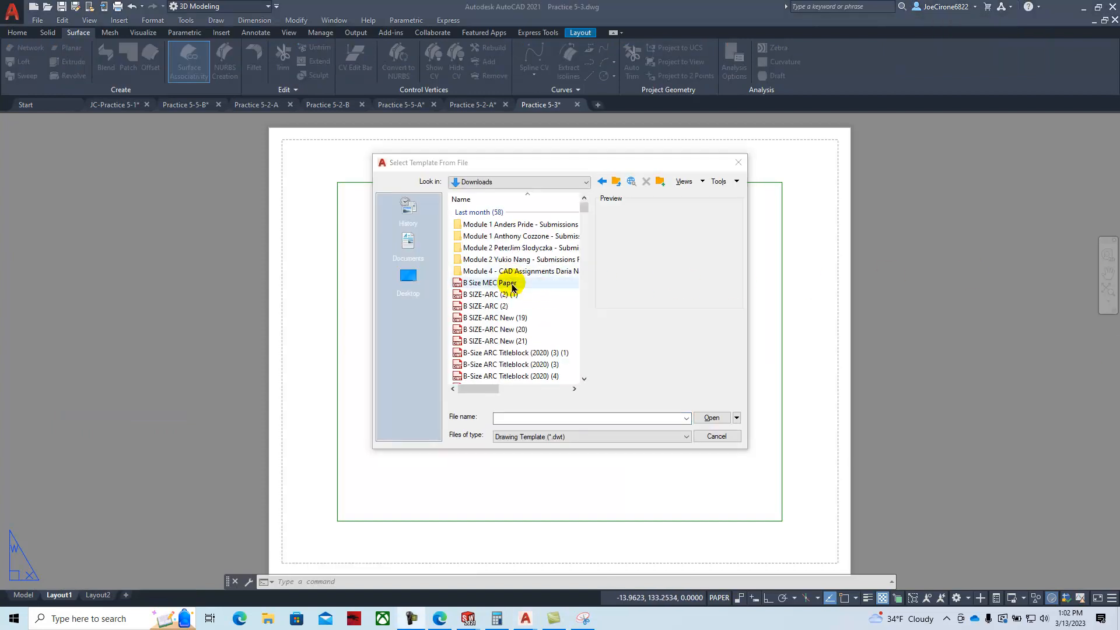
left_click(711, 418)
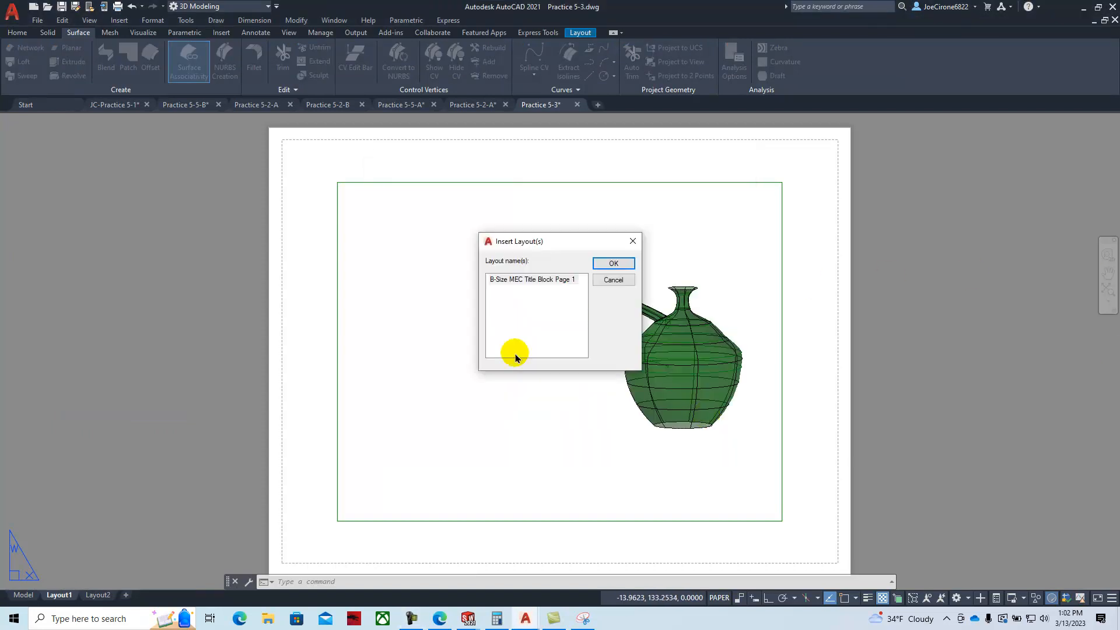
left_click(610, 263)
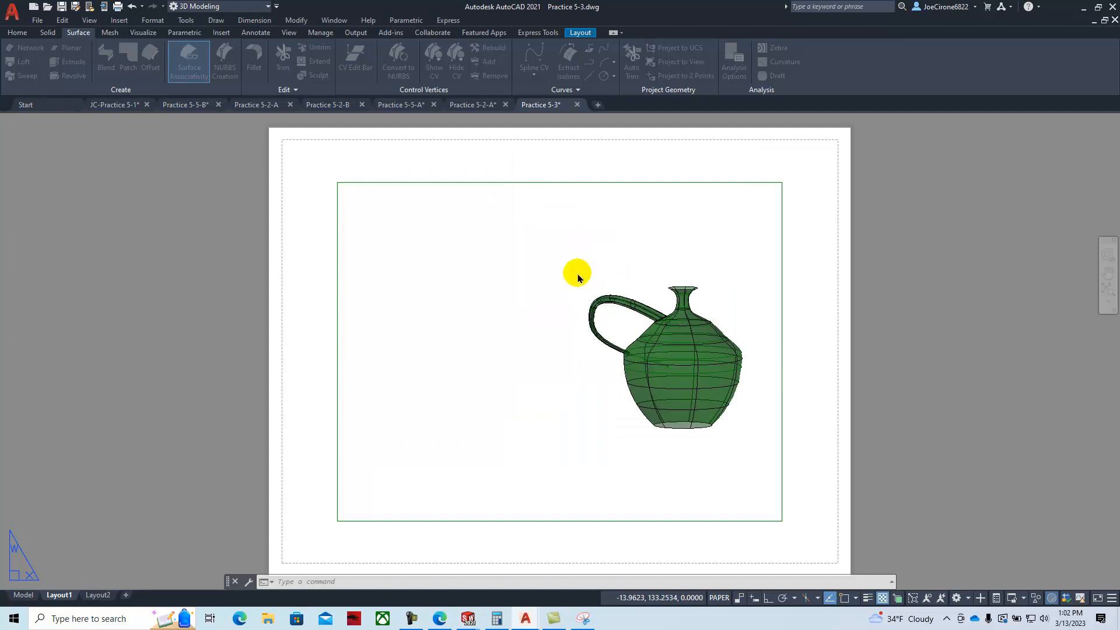
left_click(153, 595)
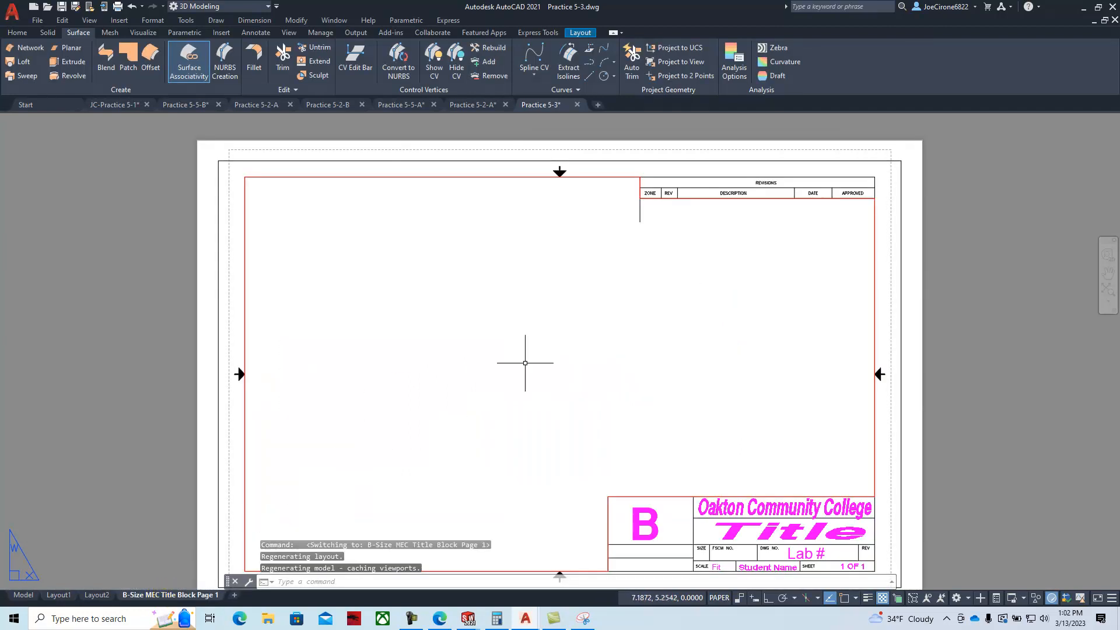
- Replace the placeholder title text in the layout's title block with "Ancient Jug"
scroll(501, 321, "down", 3)
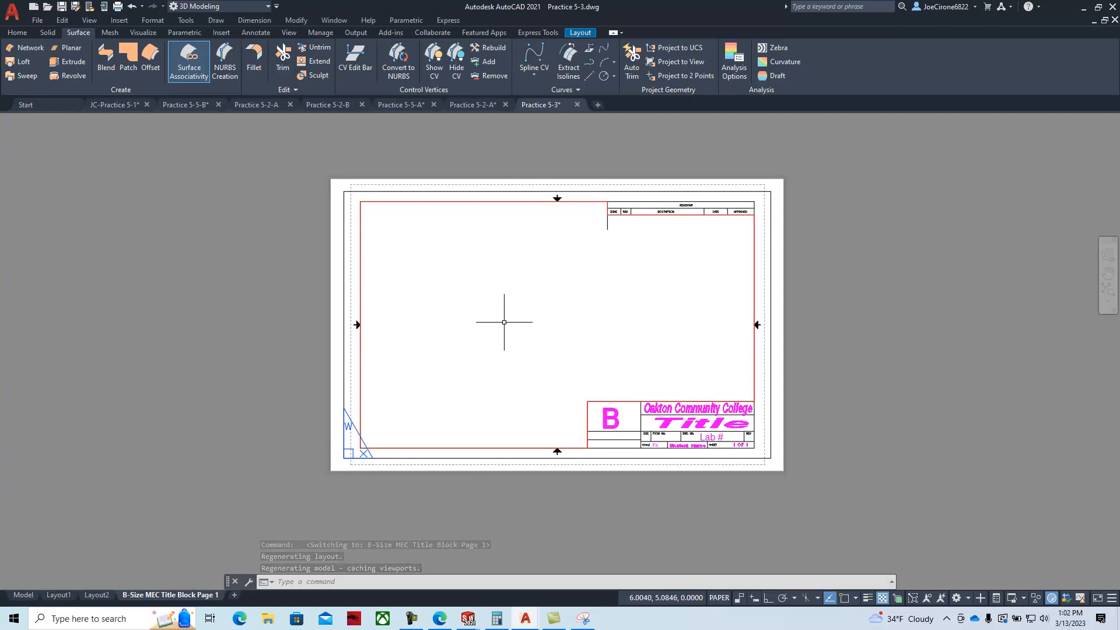
left_click(664, 422)
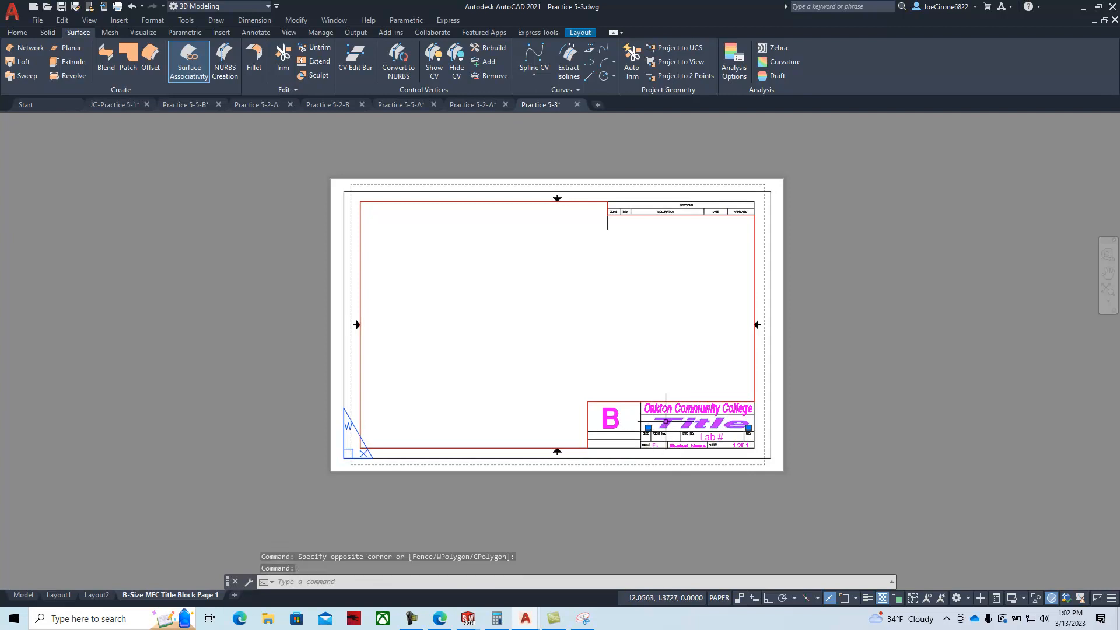
double_click(653, 433)
type("Ancient J")
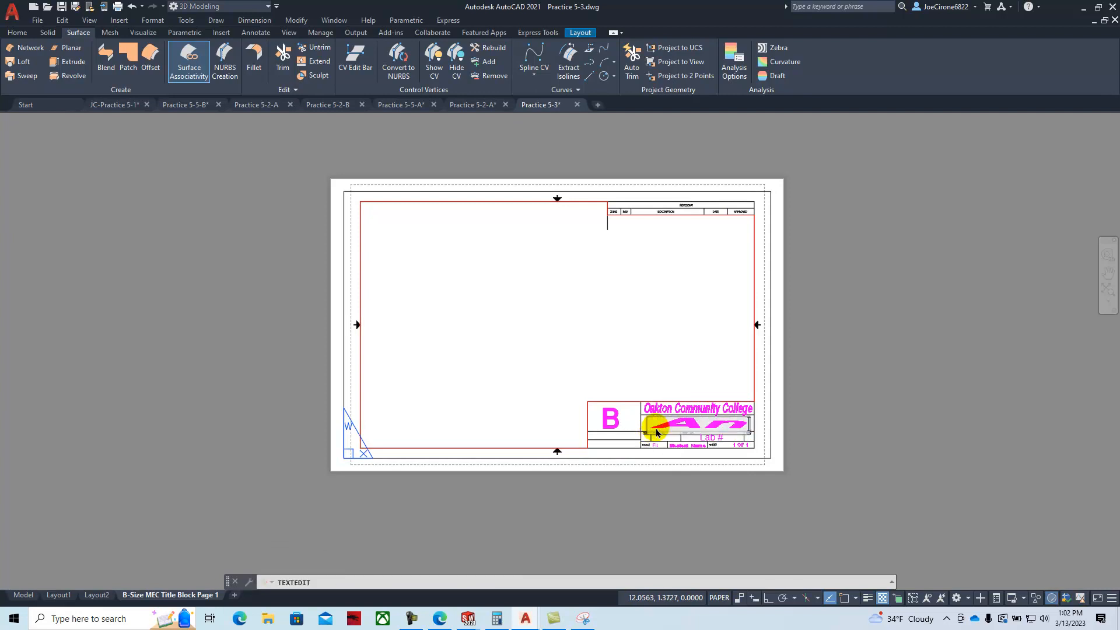
type("ug")
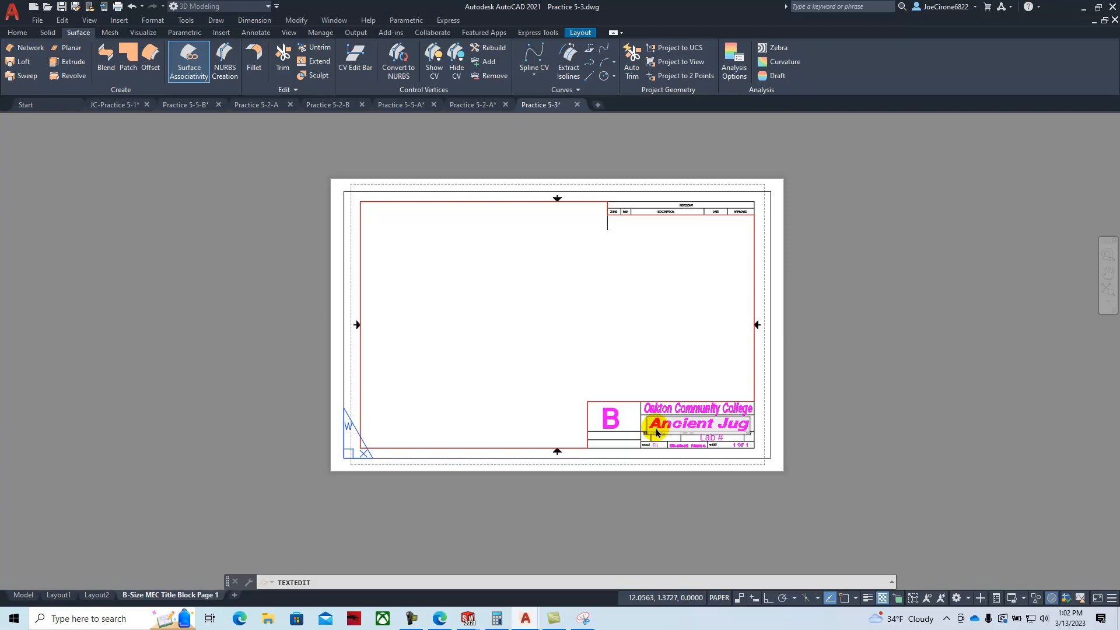
left_click(820, 423)
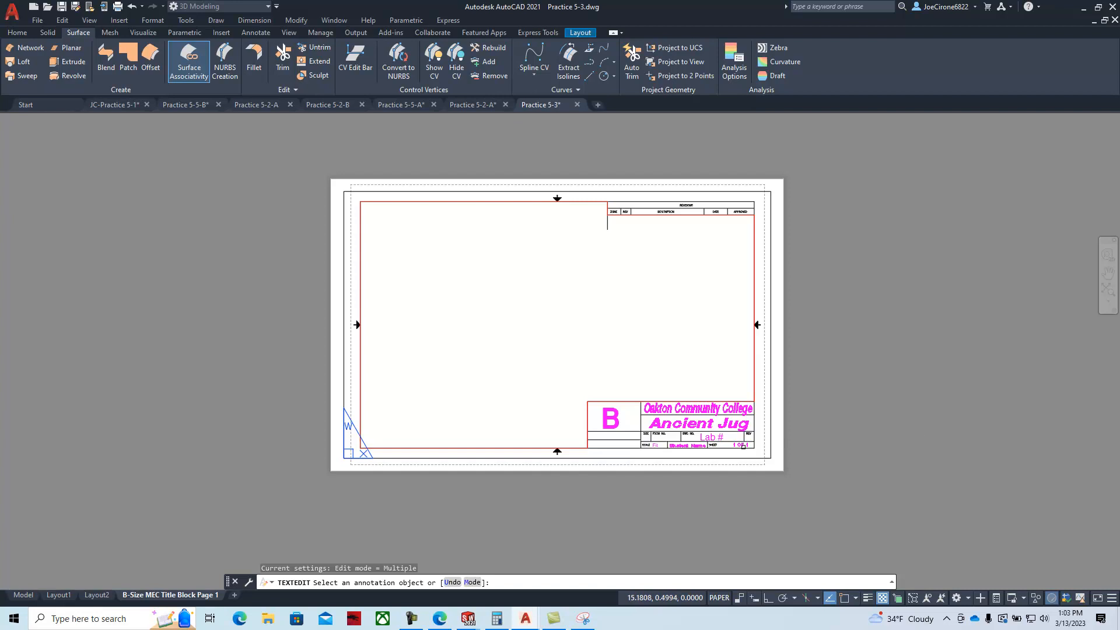
scroll(714, 436, "up", 7)
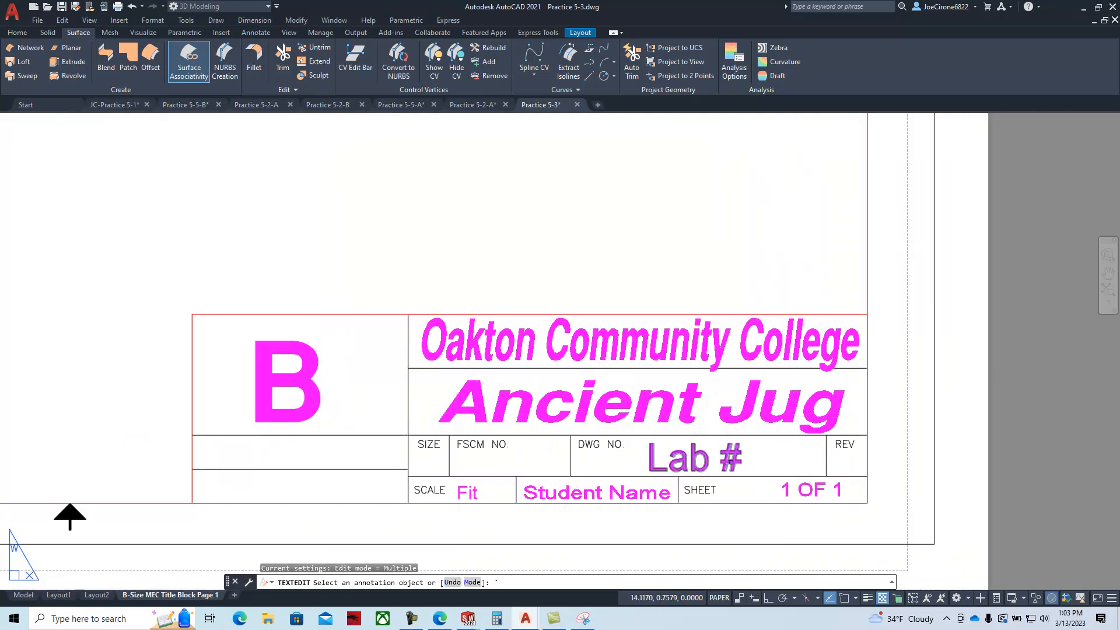
- Replace the "Lab #" placeholder in the title block's DWG NO. field with "Practice 5-3"
key("Escape")
left_click(729, 470)
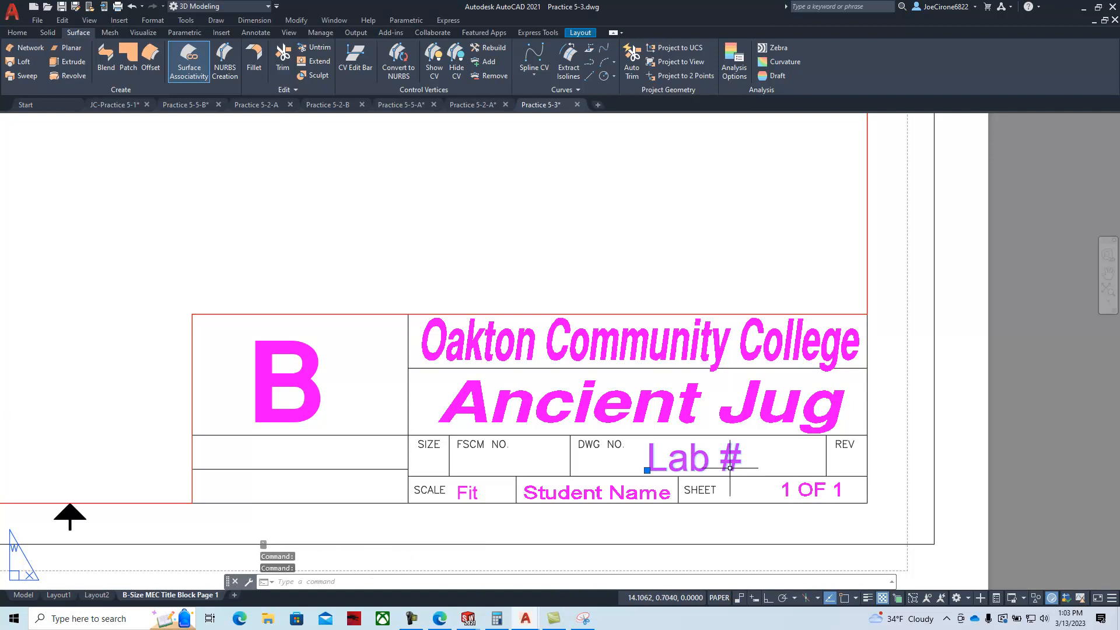
double_click(722, 473)
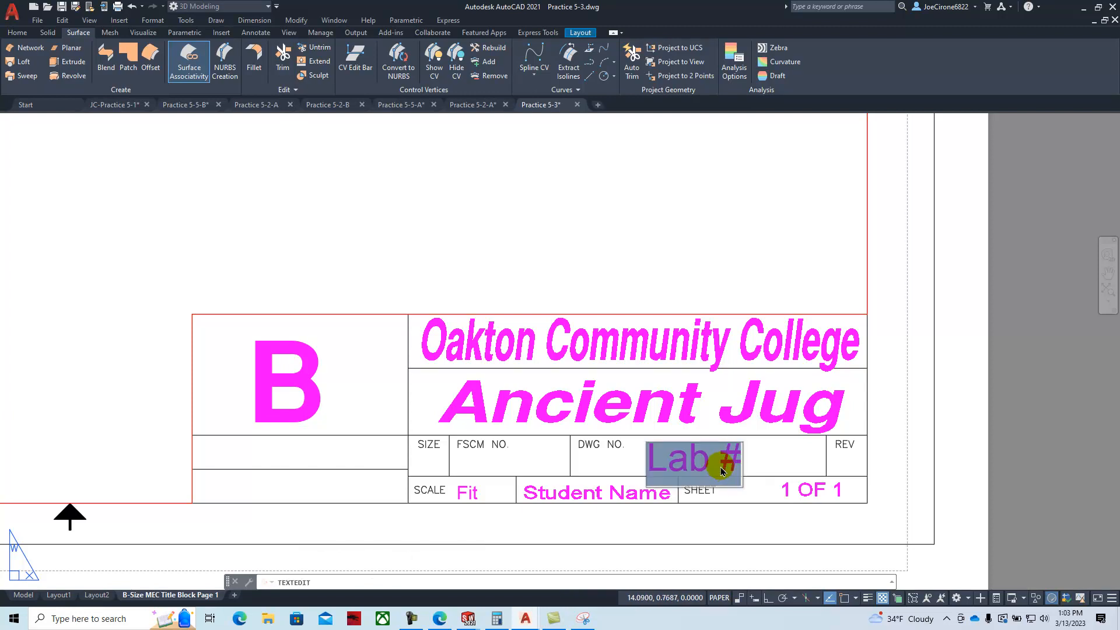
type("Practi")
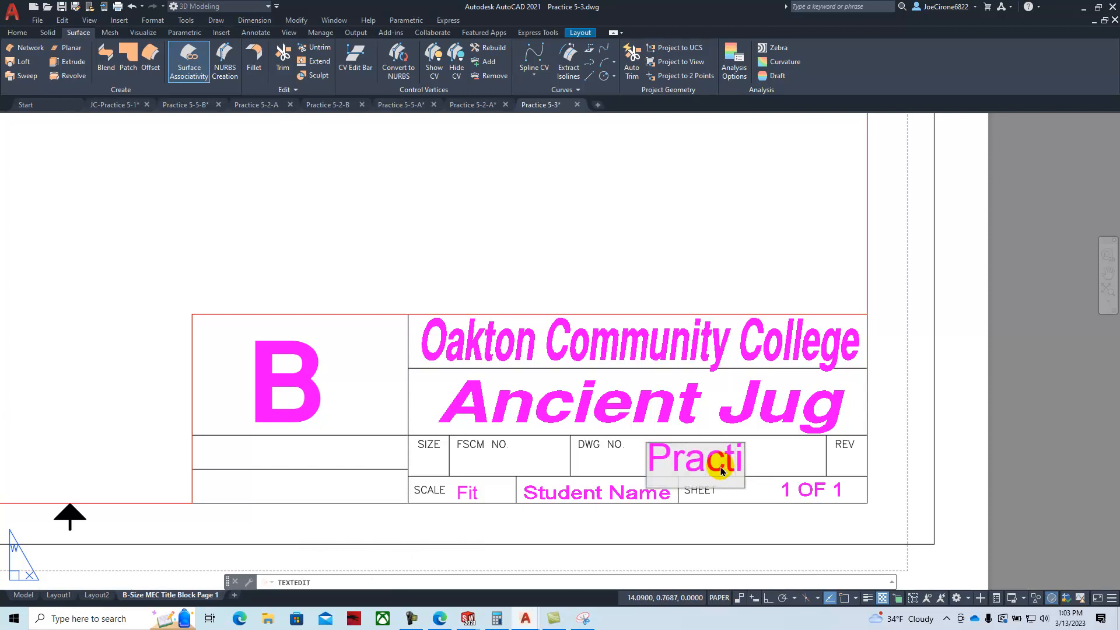
type("ce 5")
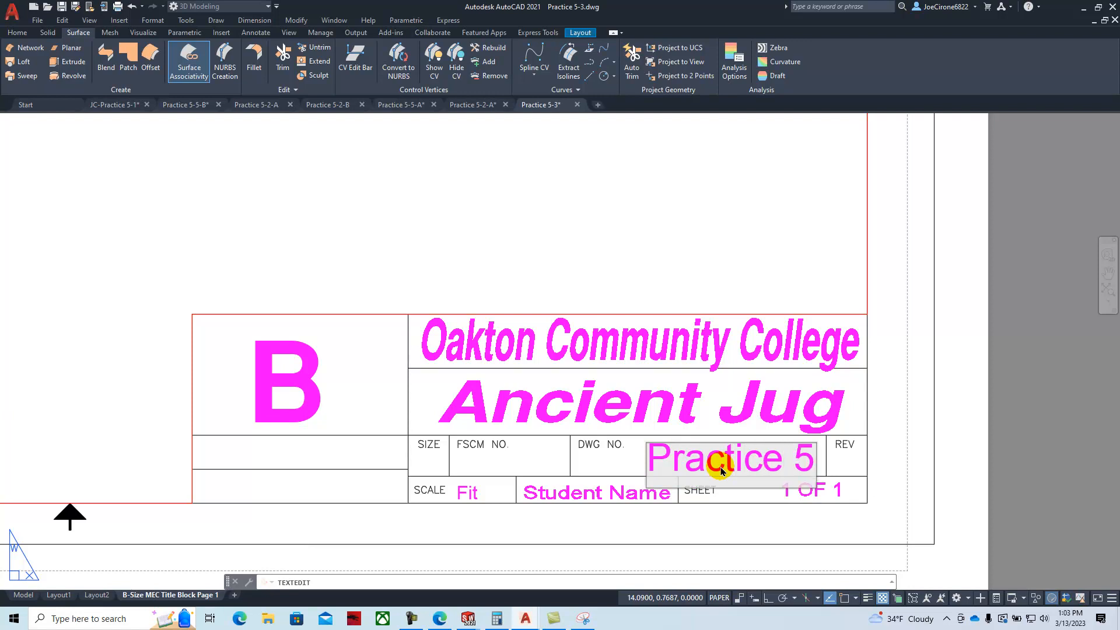
type("-3")
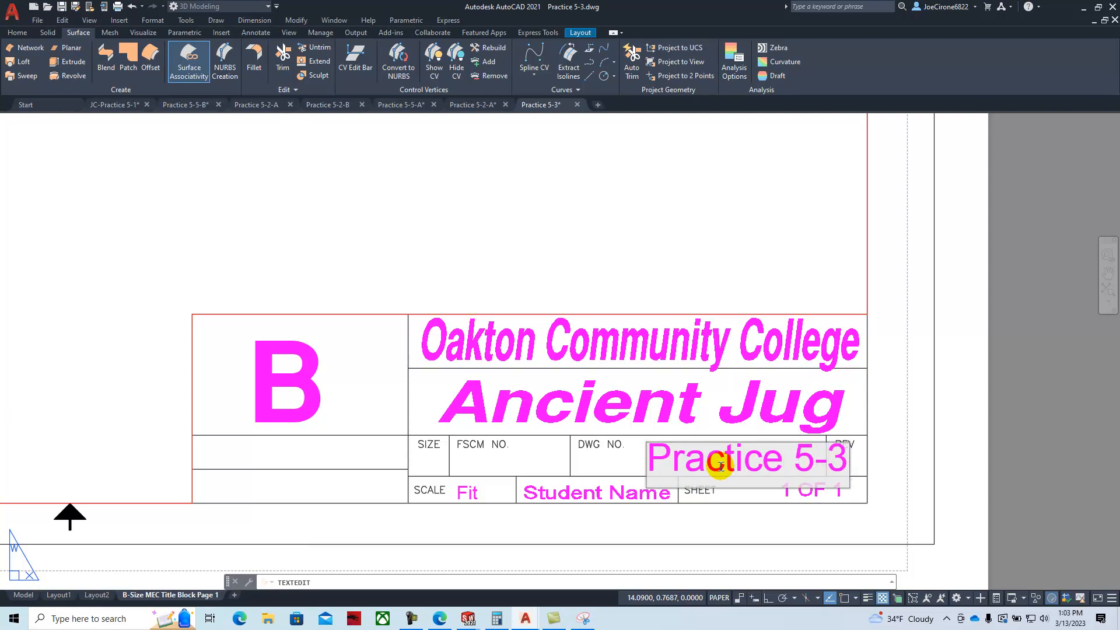
key("Return")
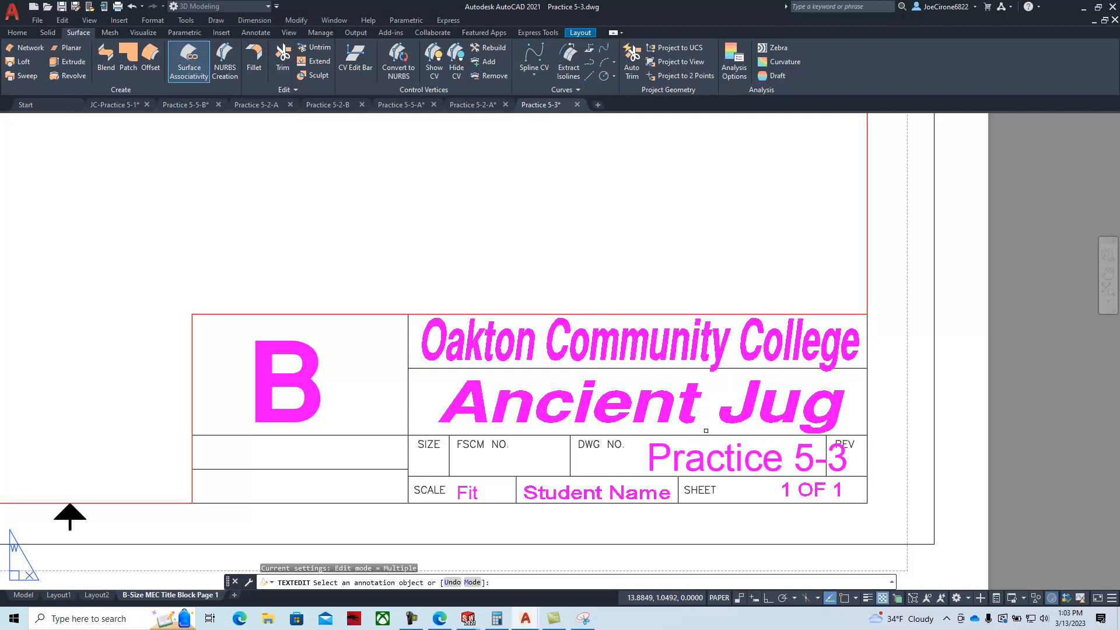
key("Escape")
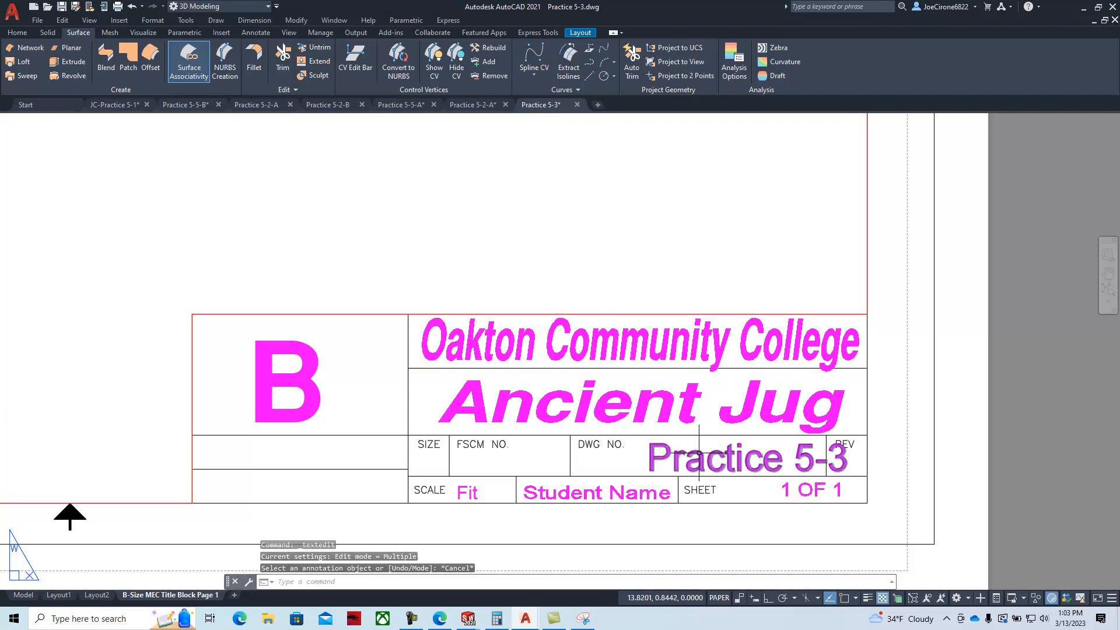
- Move the "Practice 5-3" text left so it fits inside the DWG NO. cell, clear of the REV cell
left_click(647, 470)
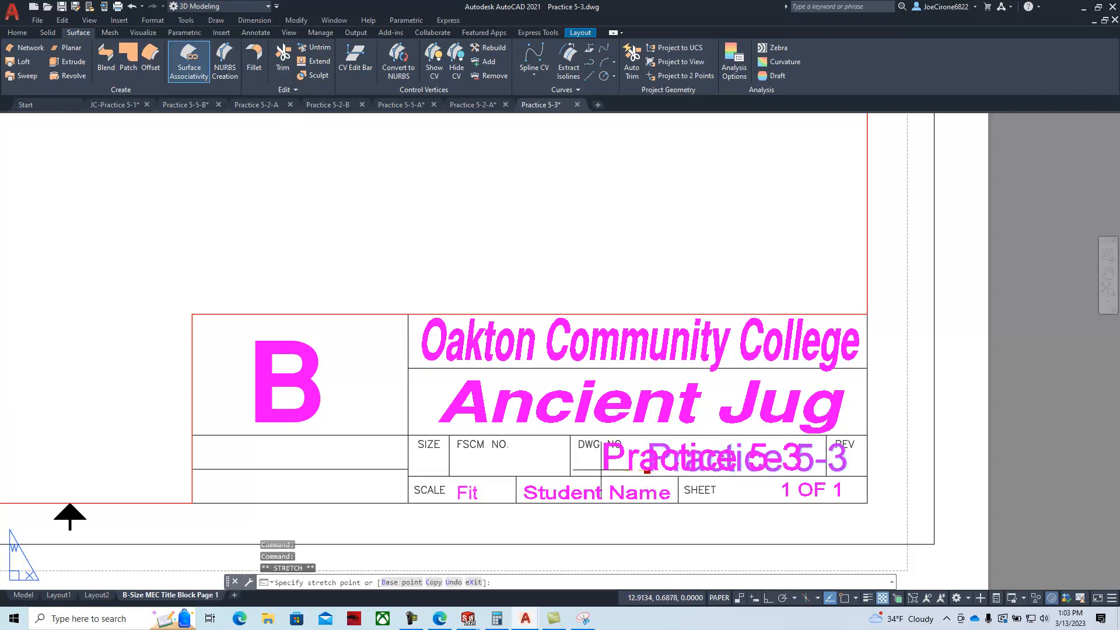
key("Escape")
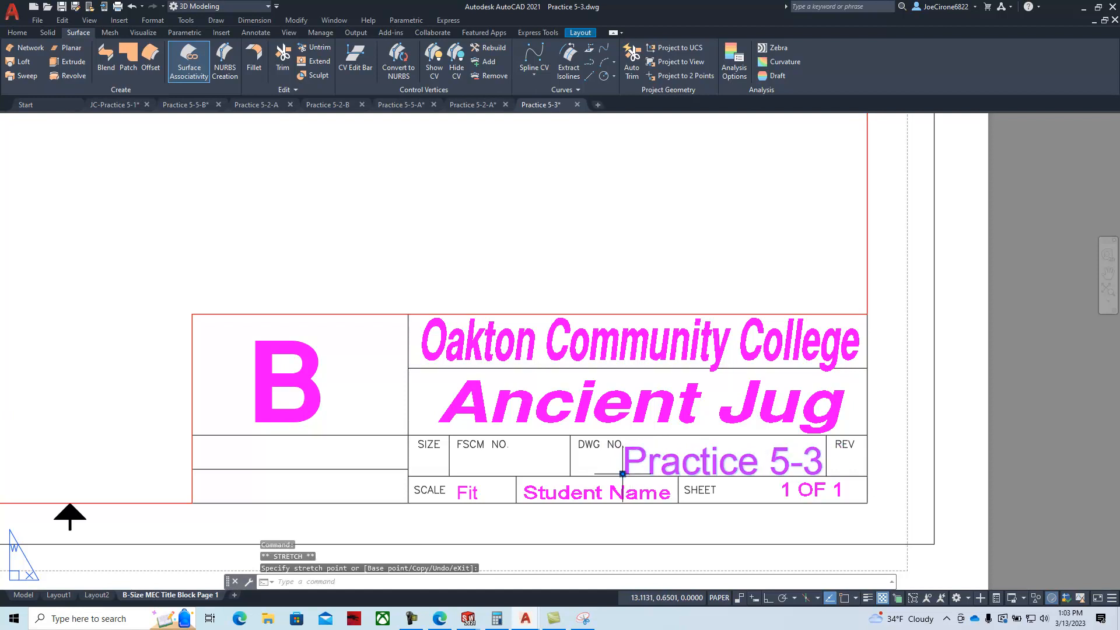
key("Escape")
- Activate the layout's viewport for model space editing and zoom to All to bring the jug into it
scroll(375, 388, "down", 6)
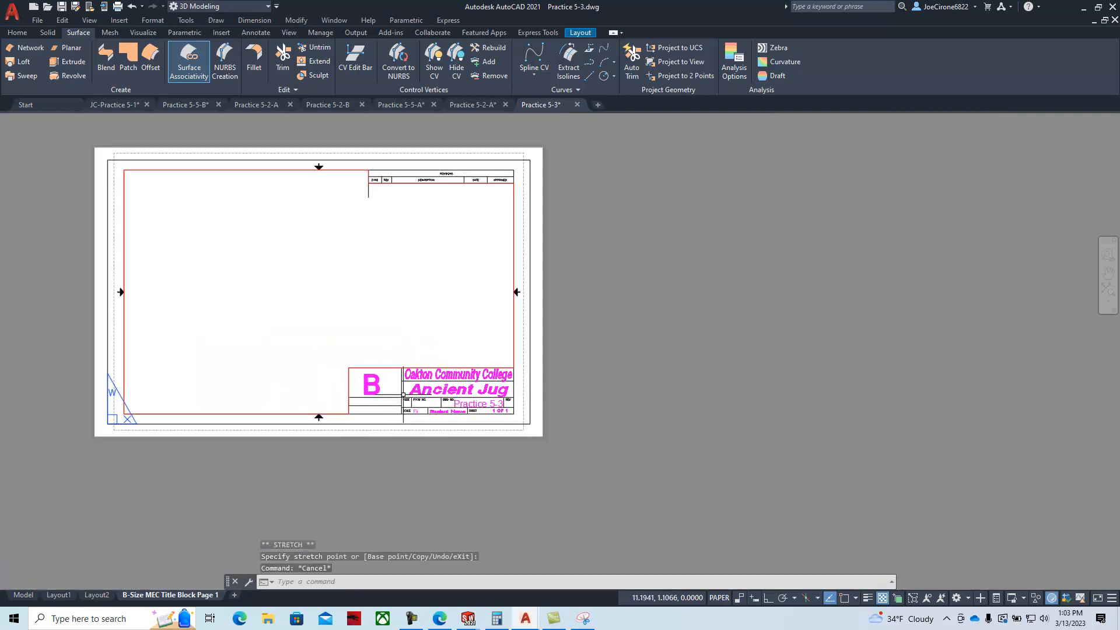
middle_click_drag(375, 387, 543, 430)
double_click(516, 326)
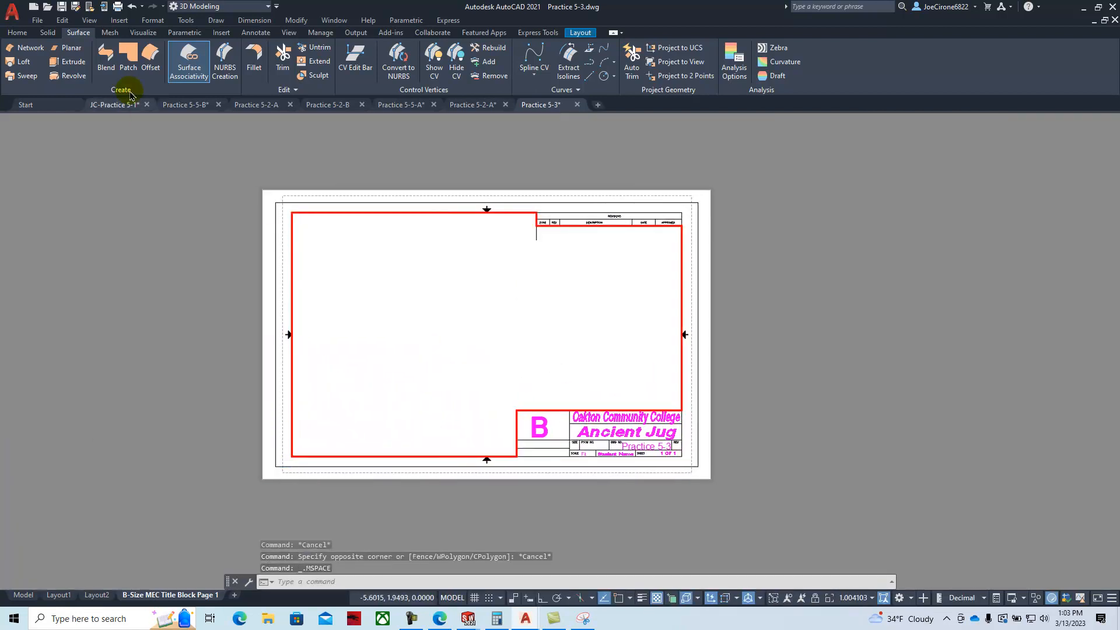
left_click(89, 20)
mouse_move(105, 76)
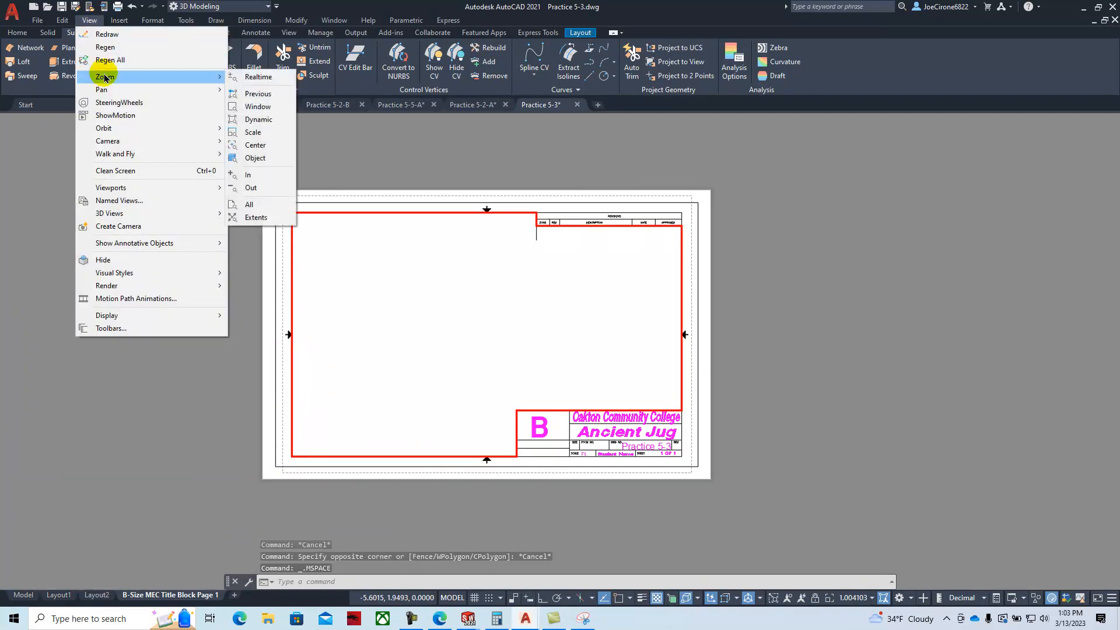
left_click(261, 209)
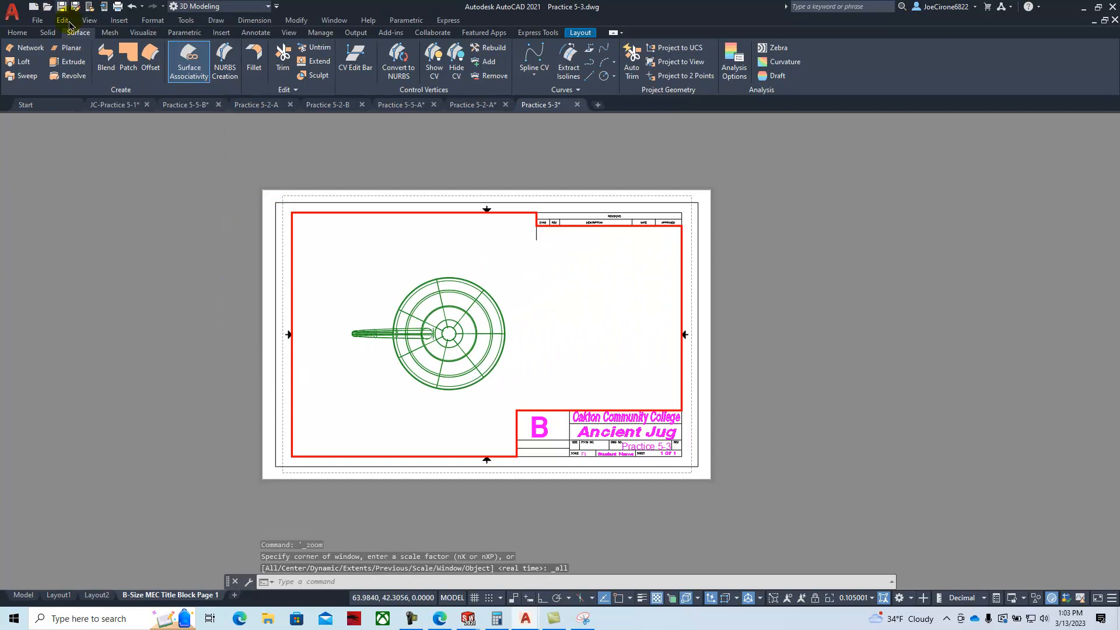
- Set the viewport to the SE Isometric view and place the jug in the left half of the drawing frame
left_click(88, 24)
mouse_move(126, 213)
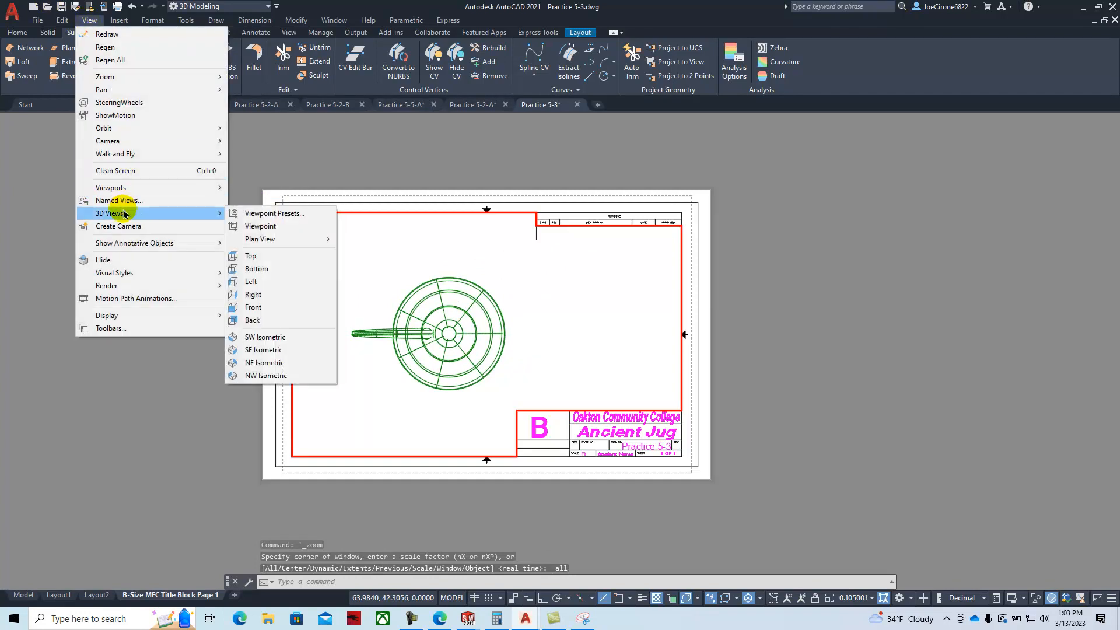
left_click(262, 350)
middle_click_drag(432, 332, 339, 319)
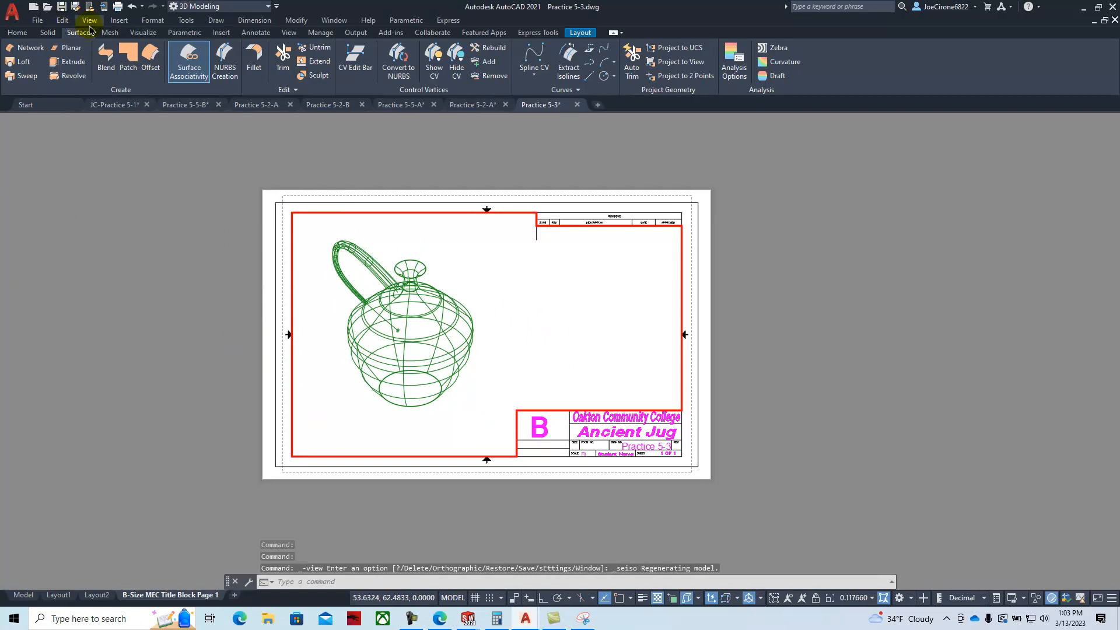
- Apply the Shaded with Edges visual style to the jug viewport and return to paper space
left_click(90, 23)
mouse_move(117, 274)
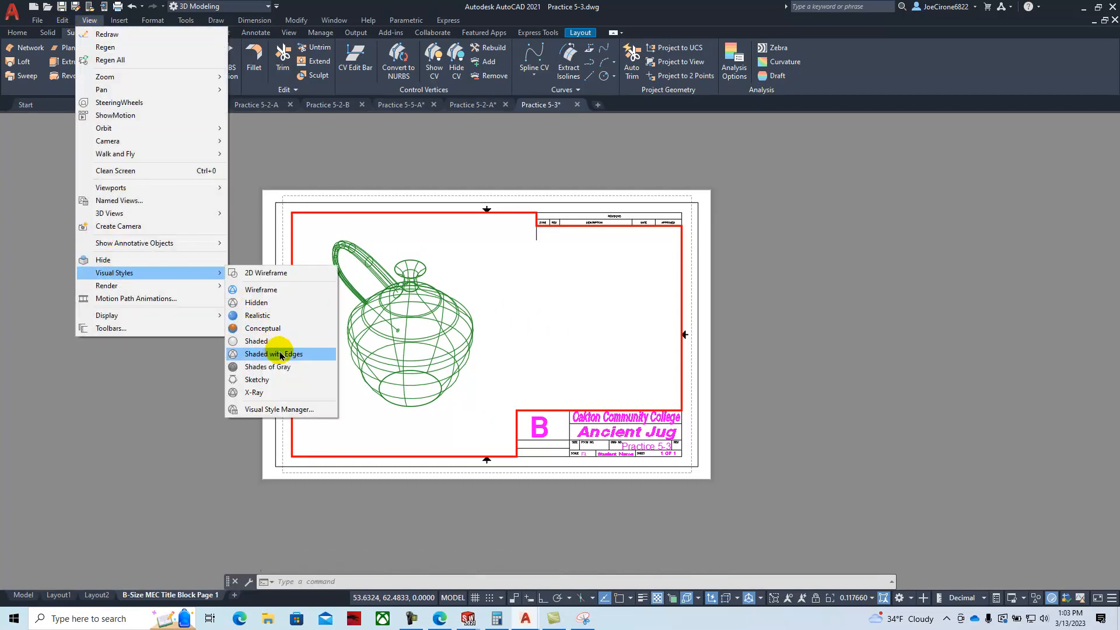
left_click(281, 356)
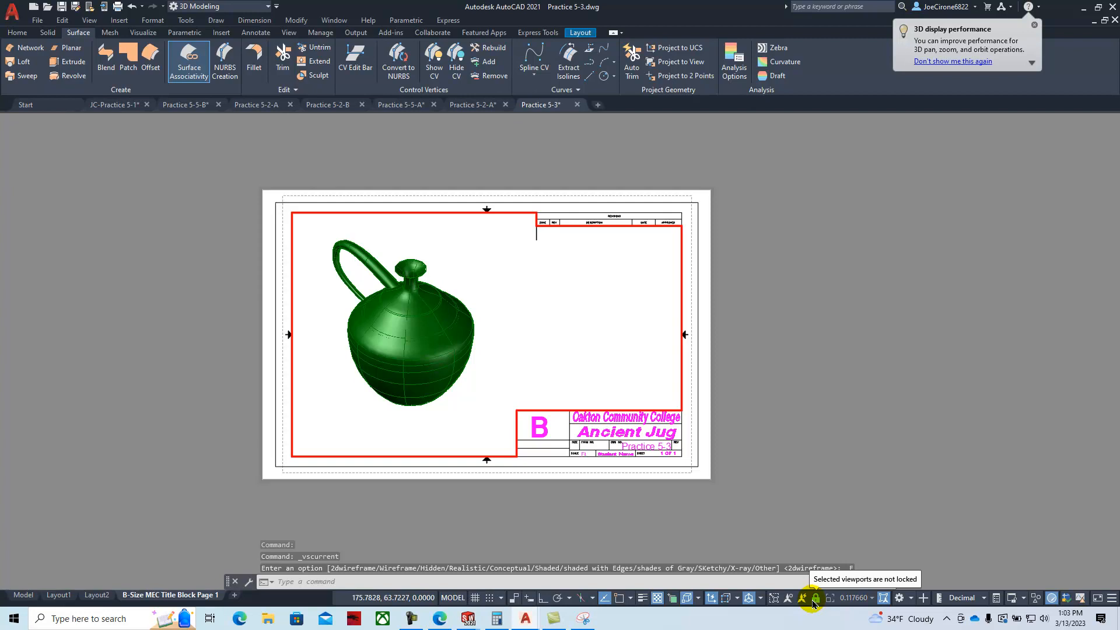
double_click(718, 442)
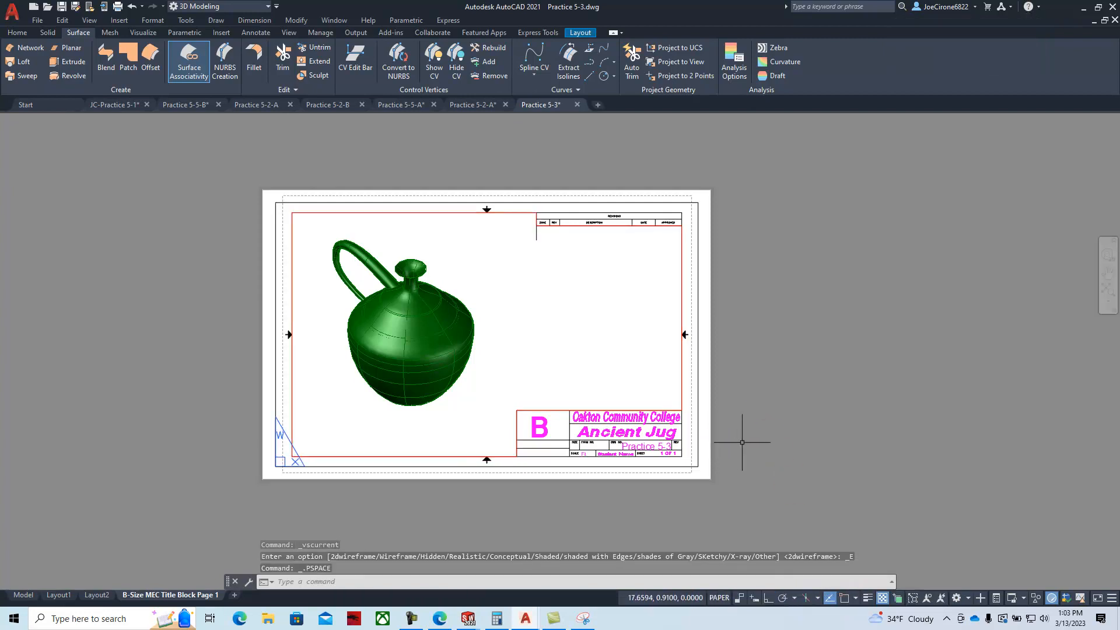